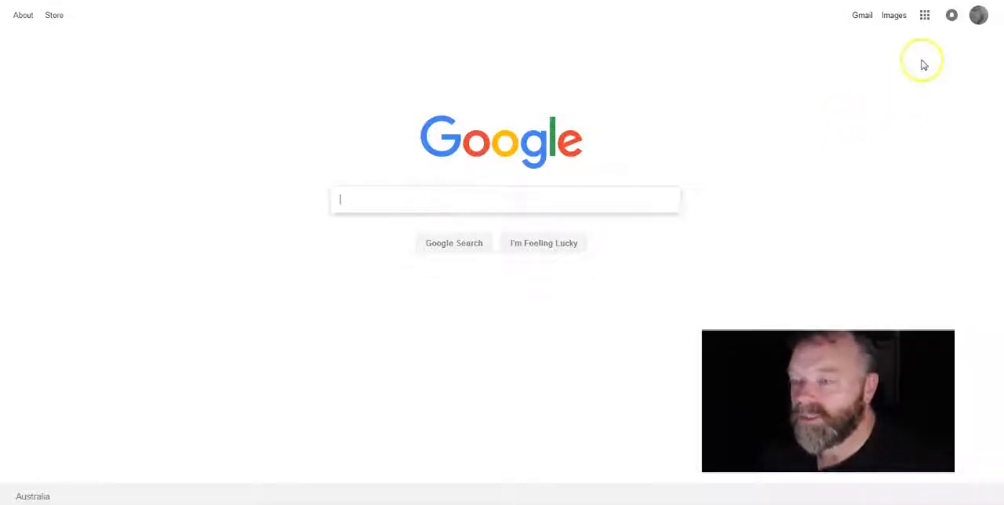
Step: Open Google Drive from the Google home page
left_click(925, 15)
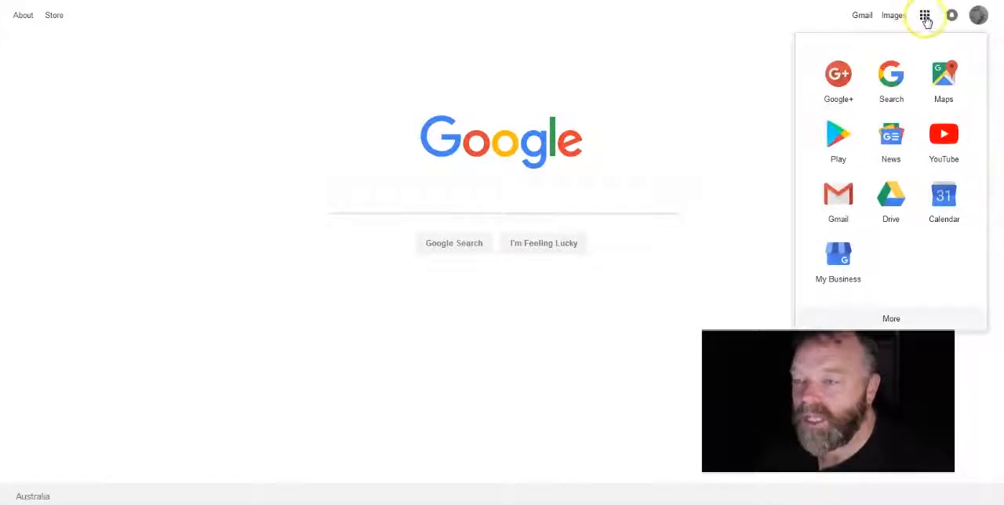
left_click(892, 199)
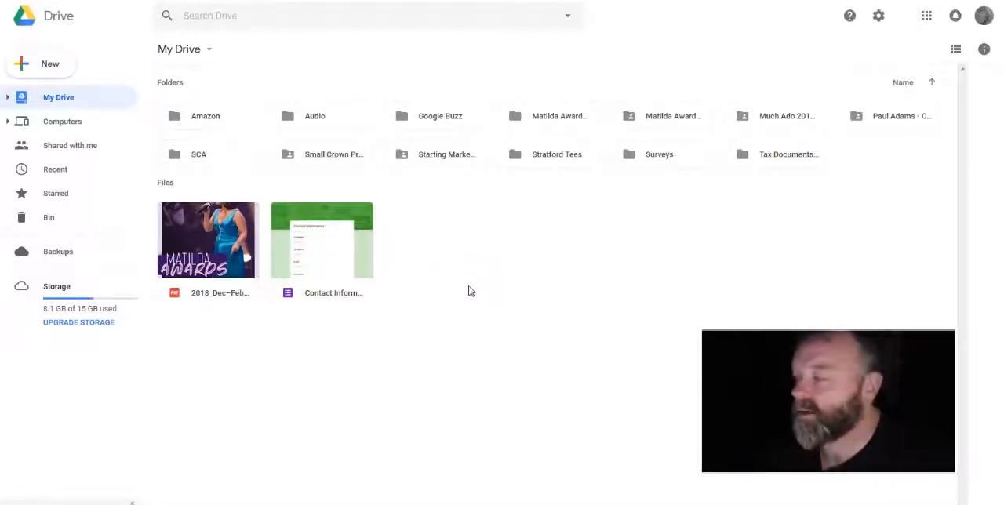
left_click(90, 324)
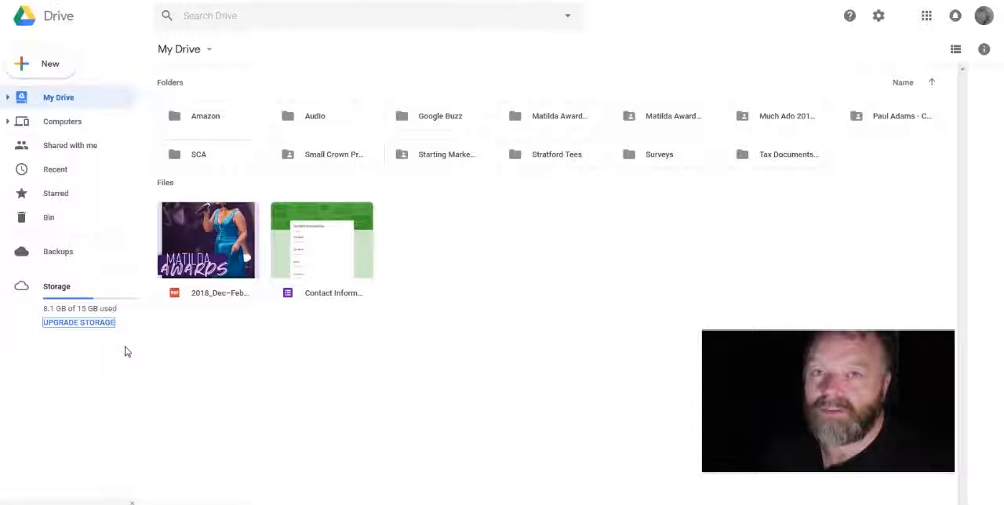
left_click(132, 355)
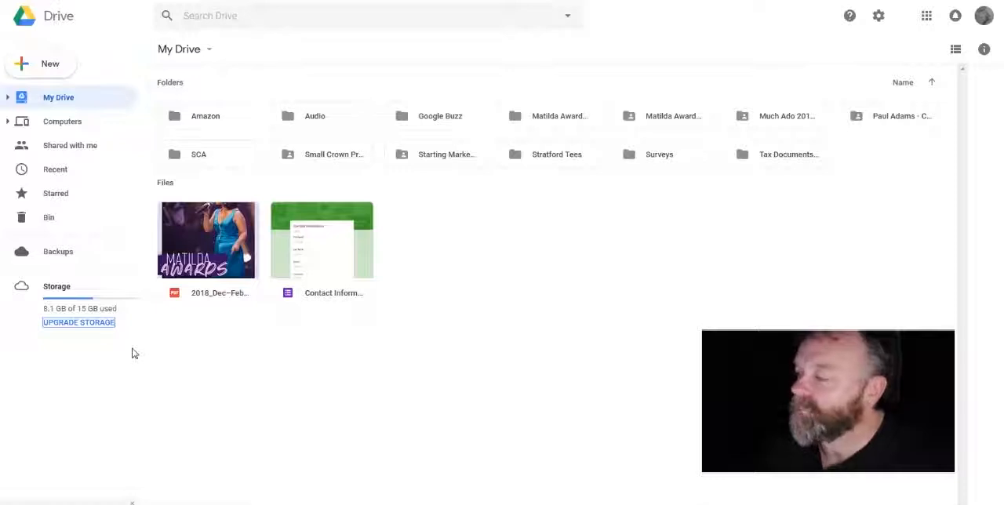
left_click(500, 301)
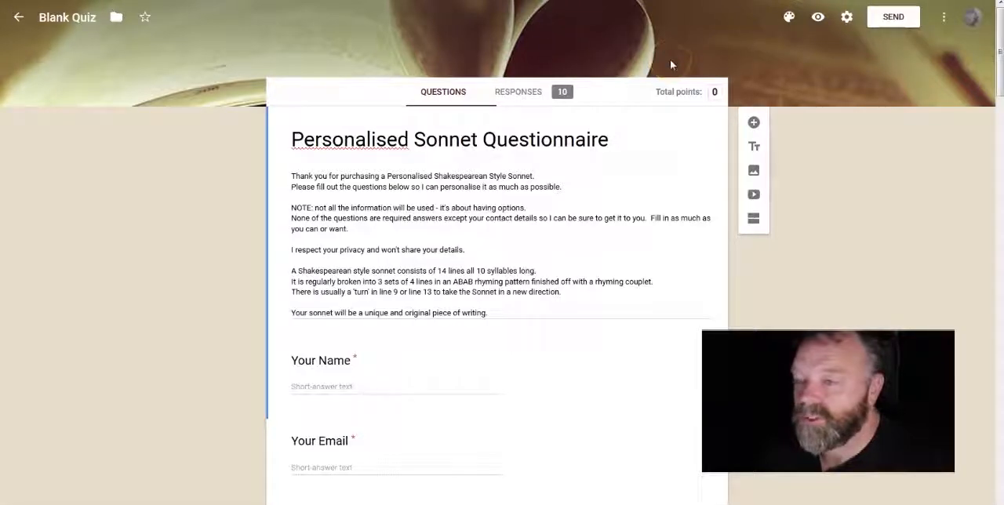
Step: Look through the questions of the existing Personalised Sonnet Questionnaire form
scroll(471, 263, "down", 10)
scroll(463, 271, "down", 8)
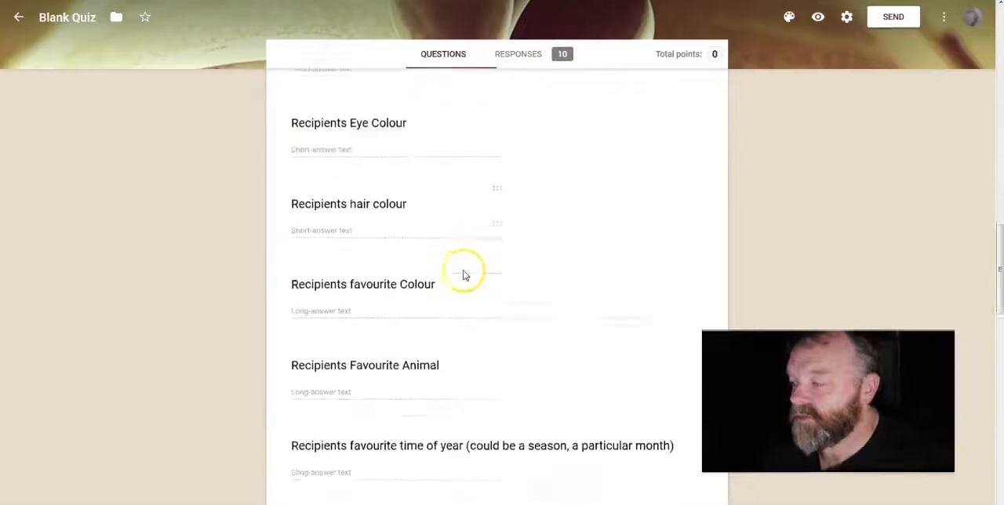
scroll(464, 271, "up", 15)
scroll(464, 272, "up", 10)
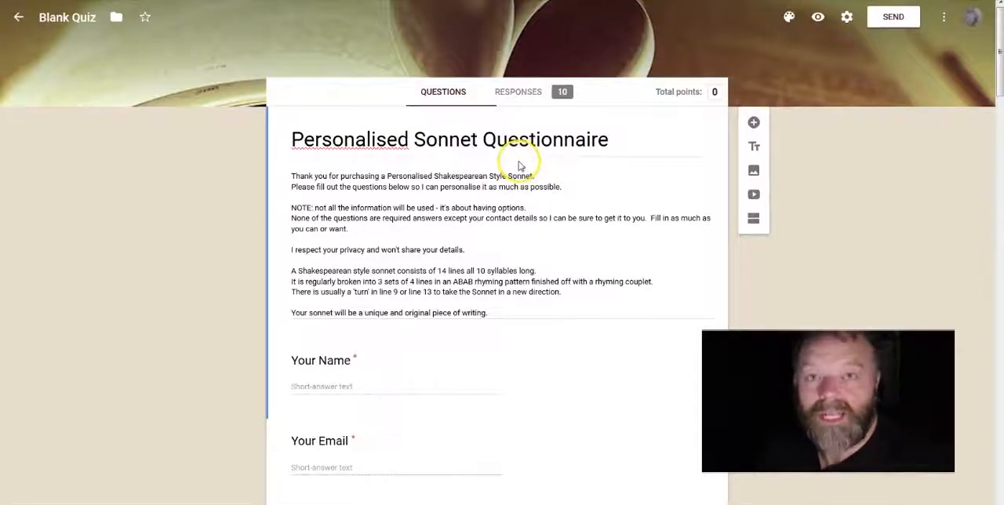
Step: Return to Google Drive and create a new blank Google Form
left_click(255, 1)
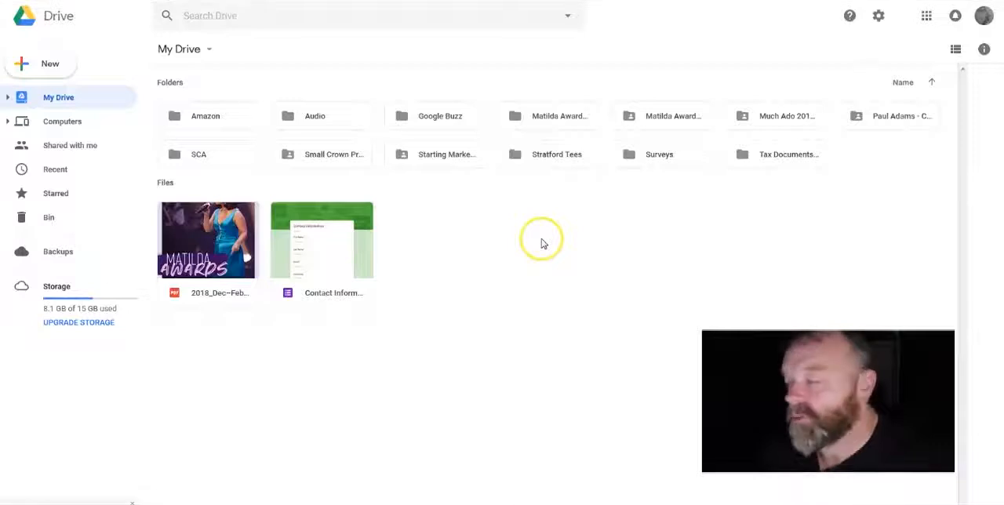
left_click(45, 63)
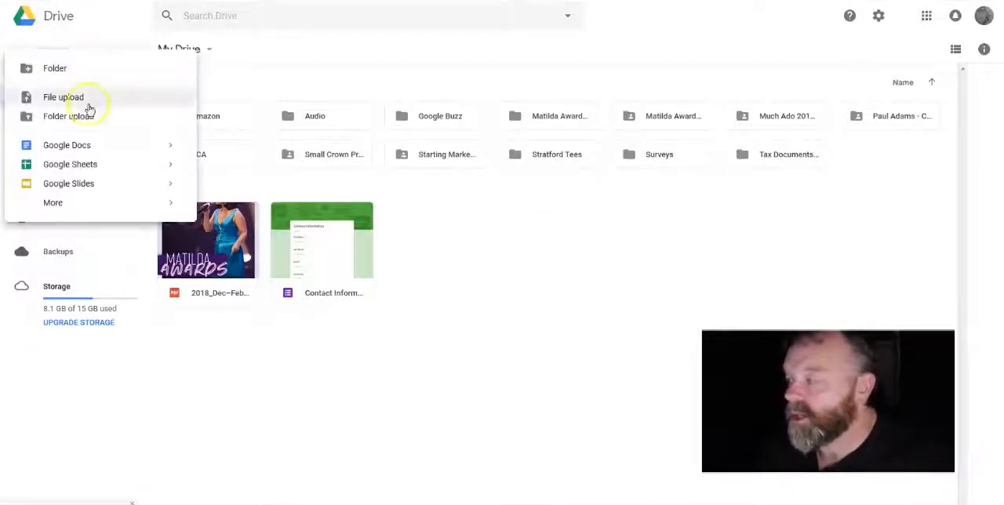
mouse_move(99, 204)
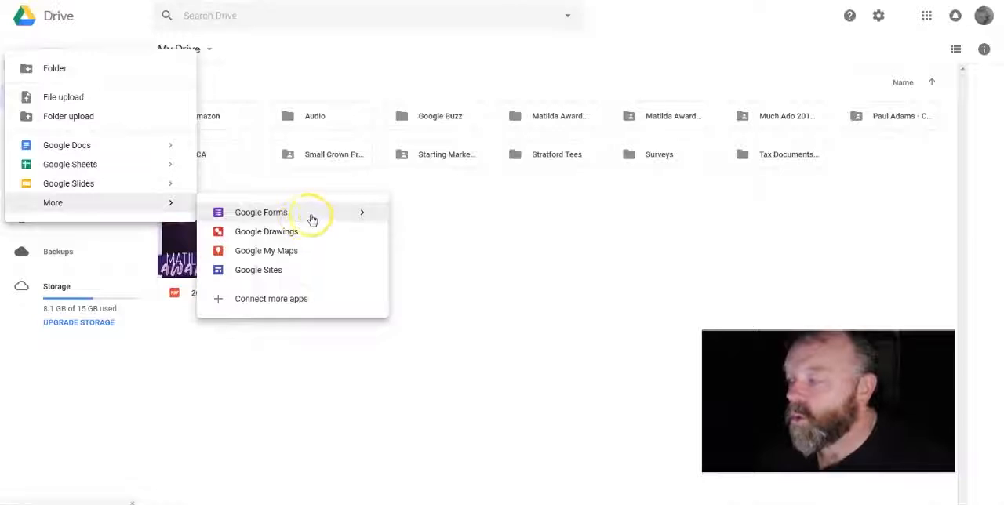
mouse_move(363, 213)
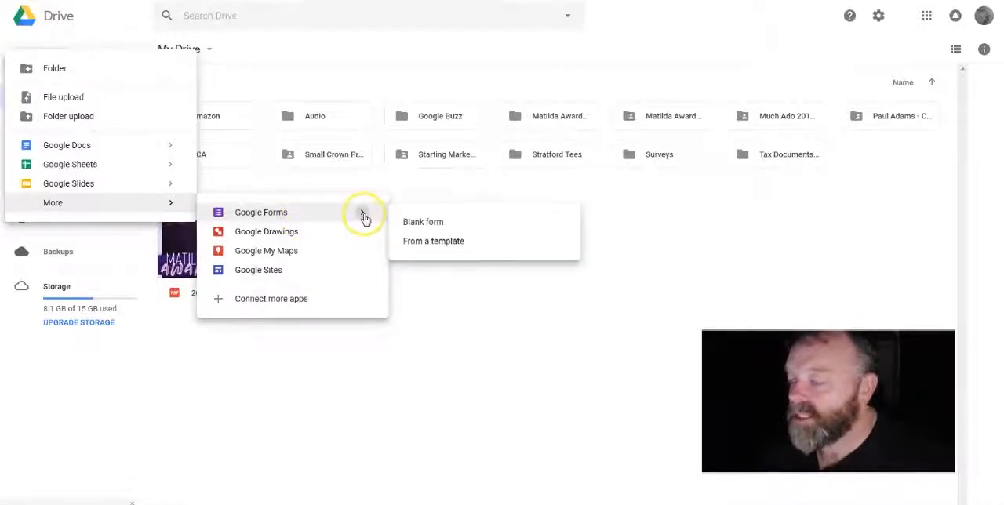
left_click(428, 229)
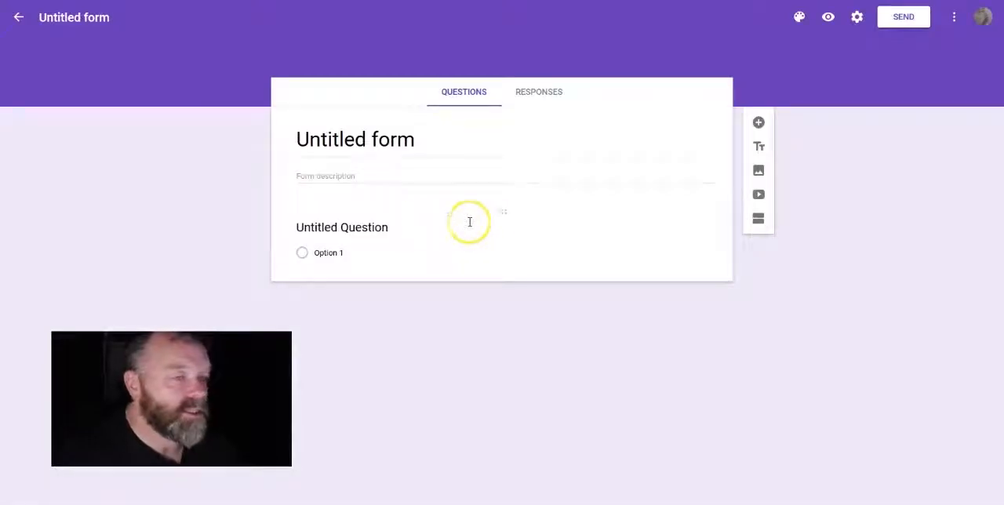
Step: Title the new form "Test Survey"
left_click(483, 218)
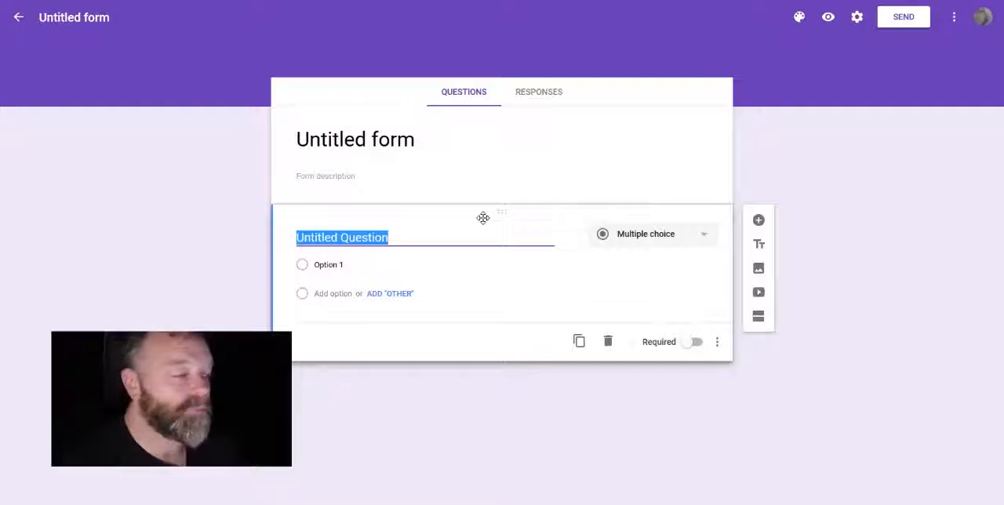
left_click(416, 136)
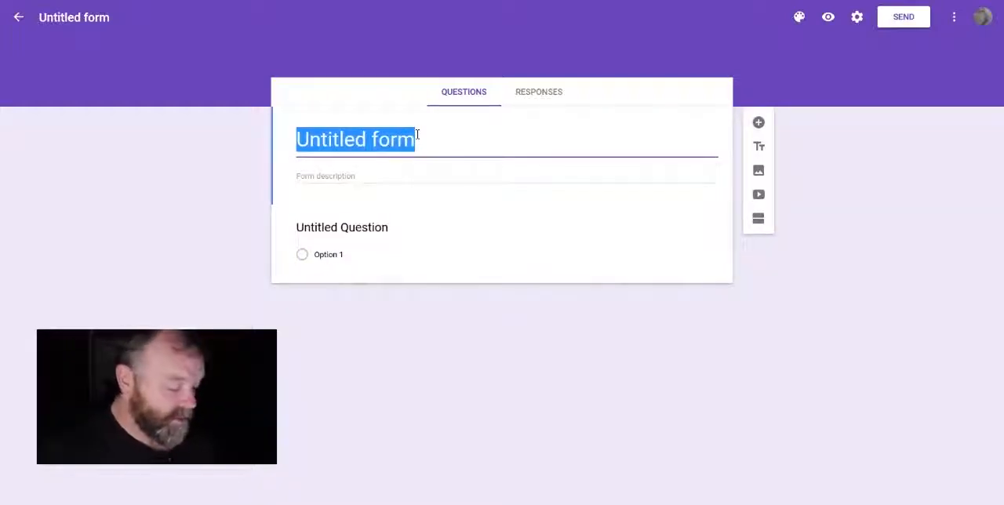
type("P")
key("BackSpace")
type("Test Surv")
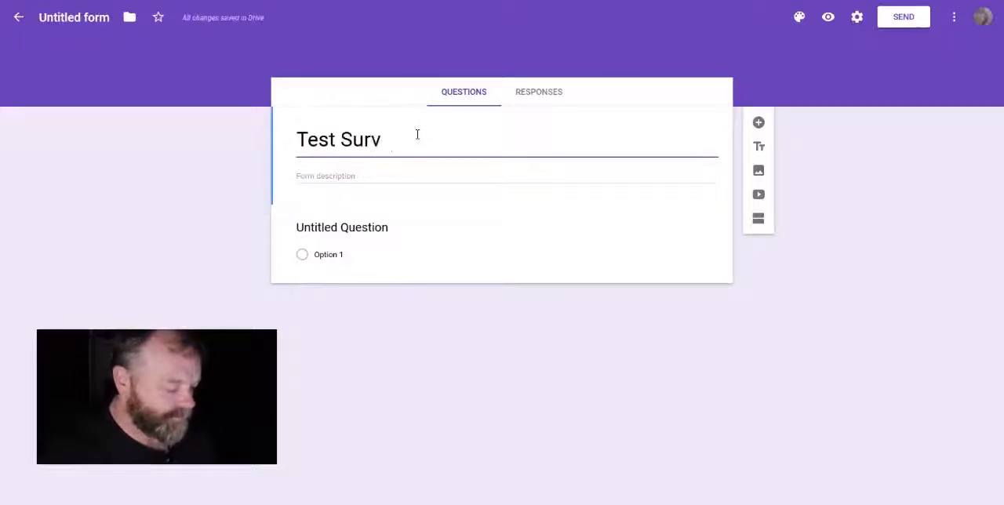
type("ey")
Step: Enter "This is a test survey." as the form description
key("Tab")
type("This is a test su")
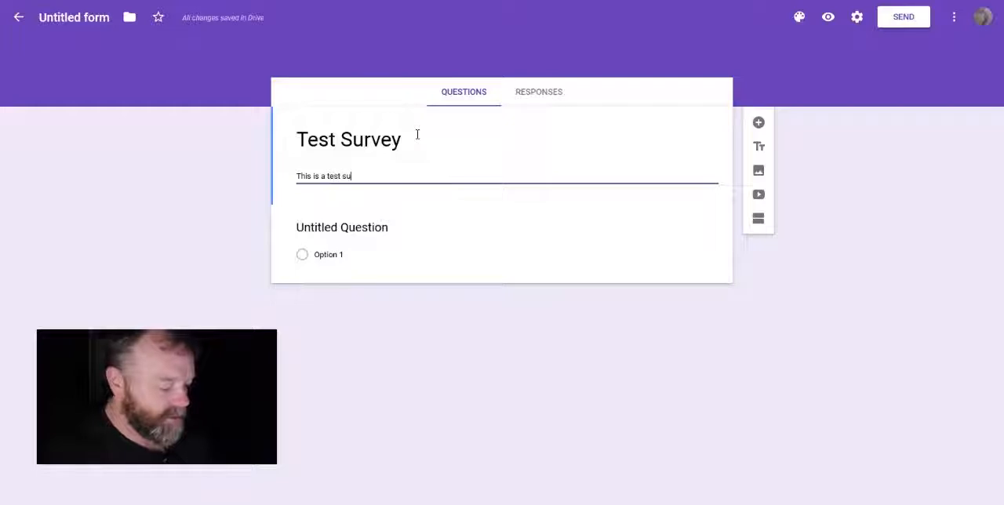
type("rvey")
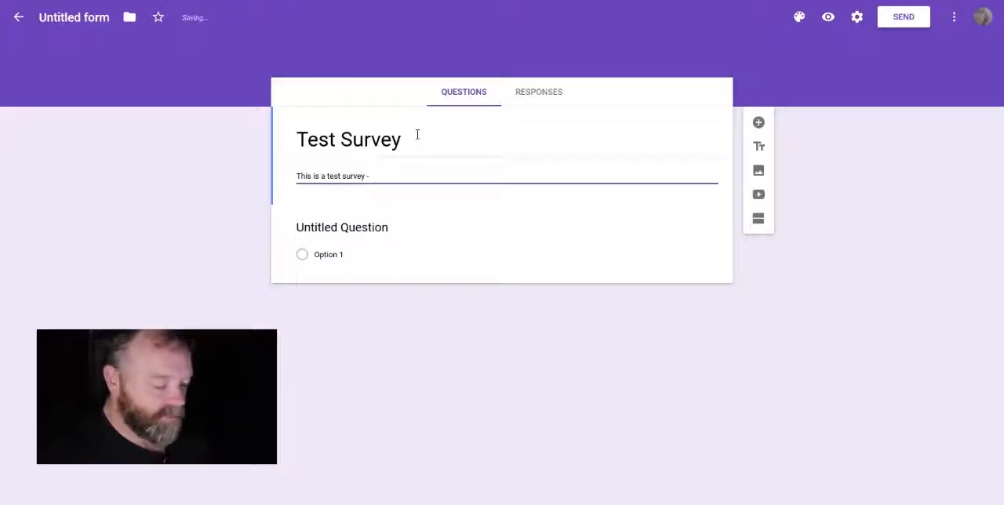
type(".")
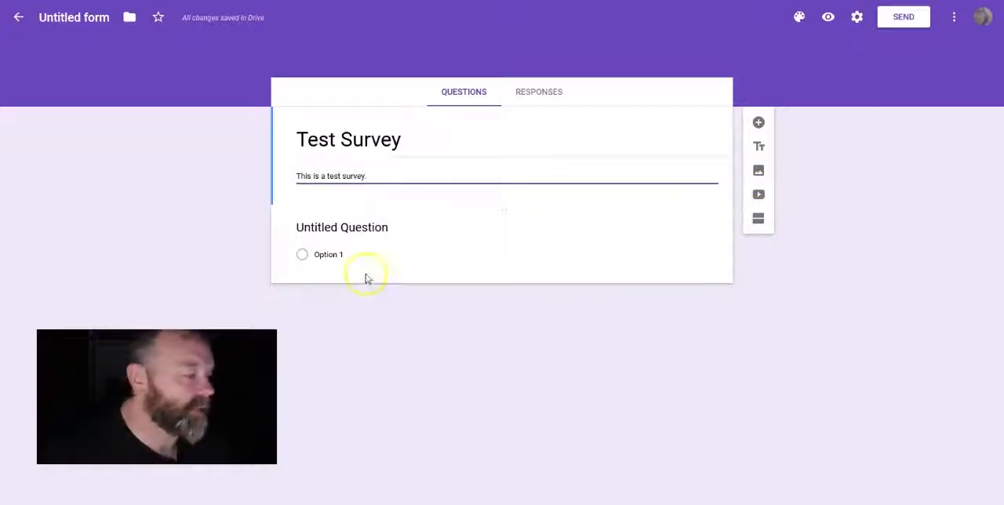
Step: Title the first question "First & Last Name" and set its answer type to Short answer
left_click(310, 227)
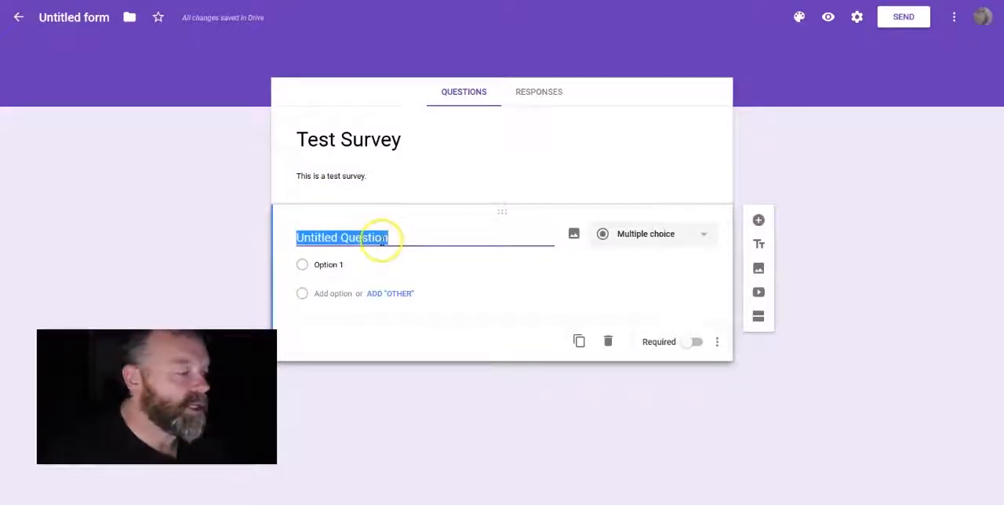
type("Name")
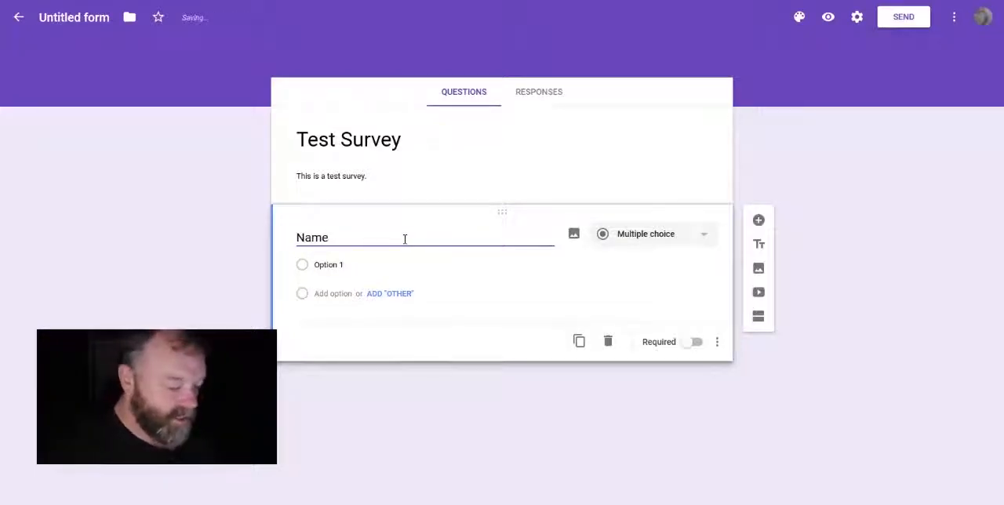
type("First ")
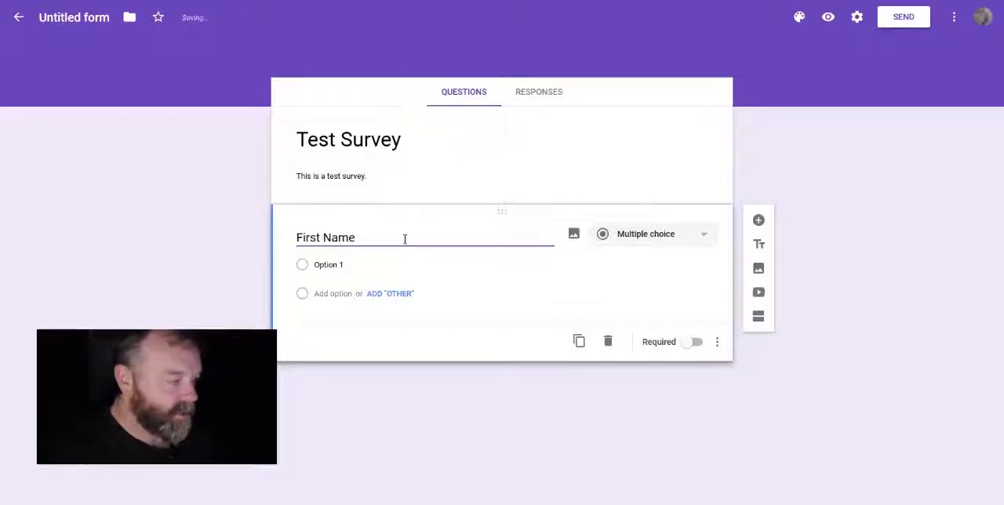
type("& Last")
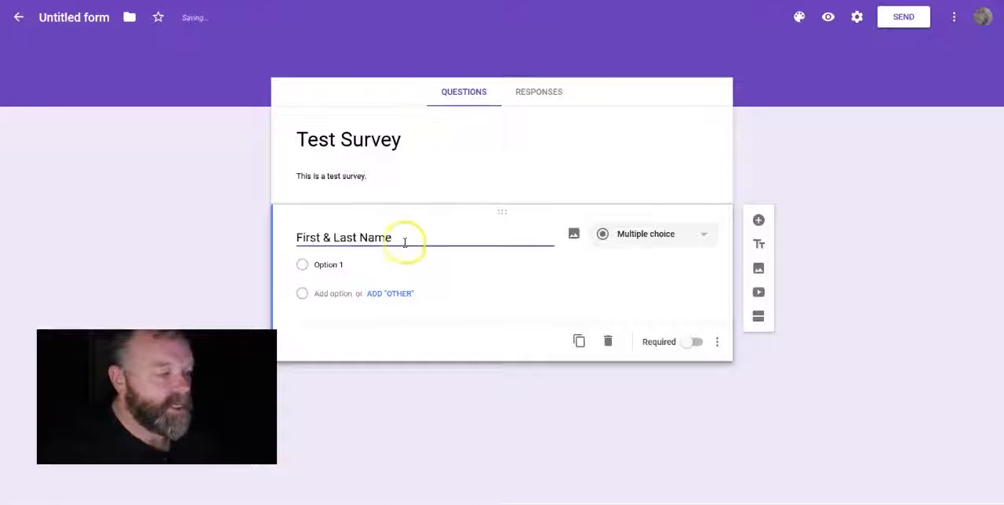
left_click(409, 242)
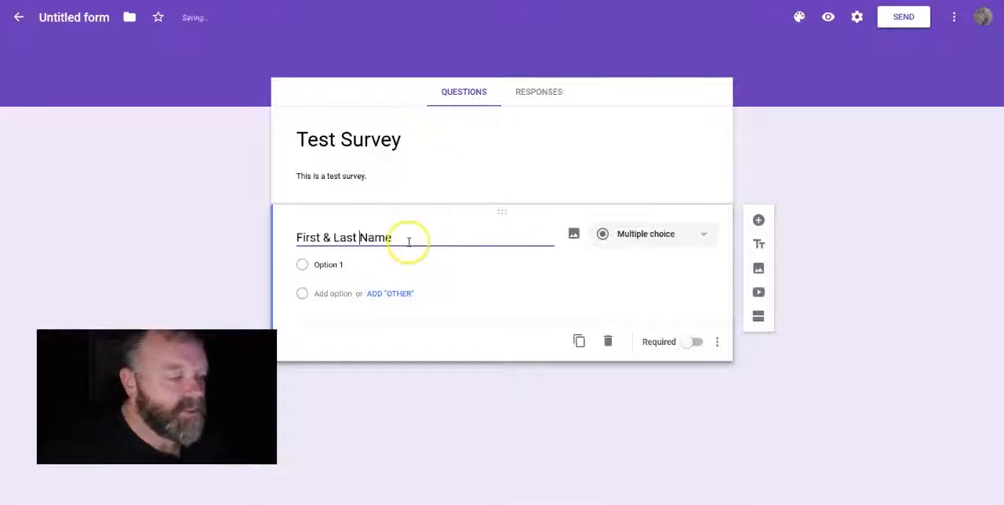
left_click(358, 240)
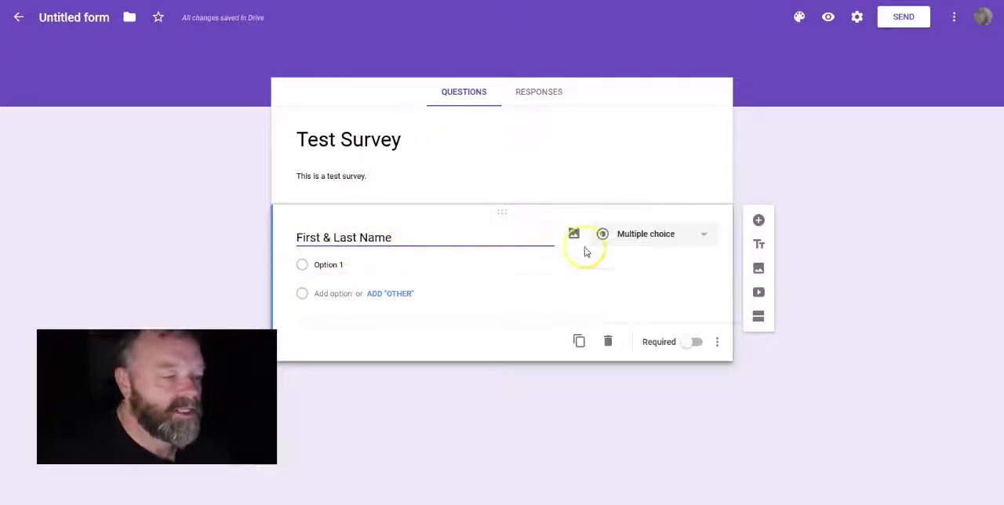
left_click(703, 240)
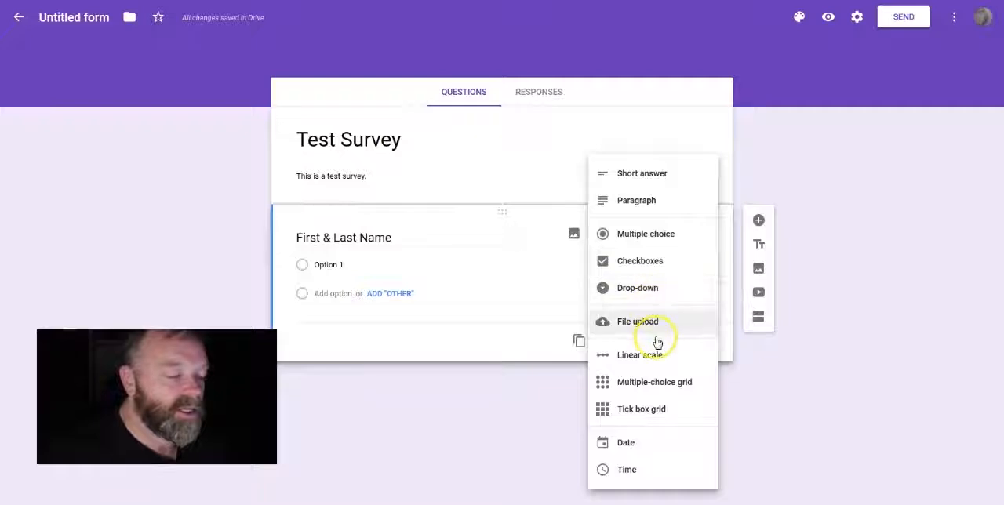
left_click(639, 180)
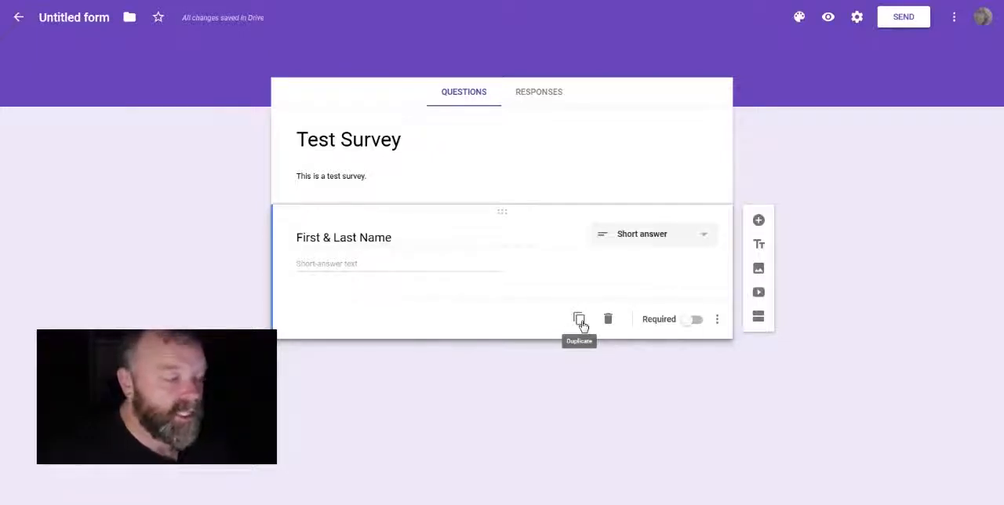
Step: Duplicate the First & Last Name question and delete the copy
left_click(581, 322)
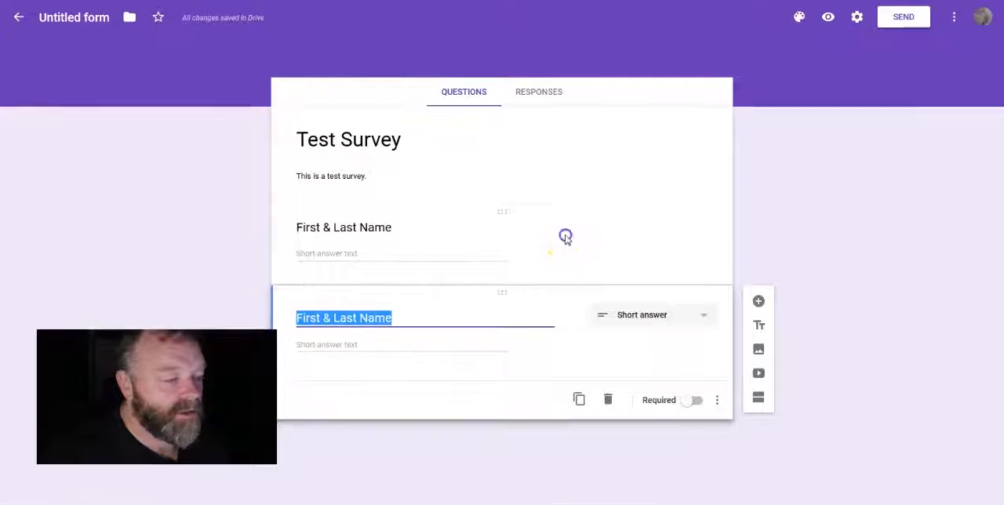
left_click(566, 238)
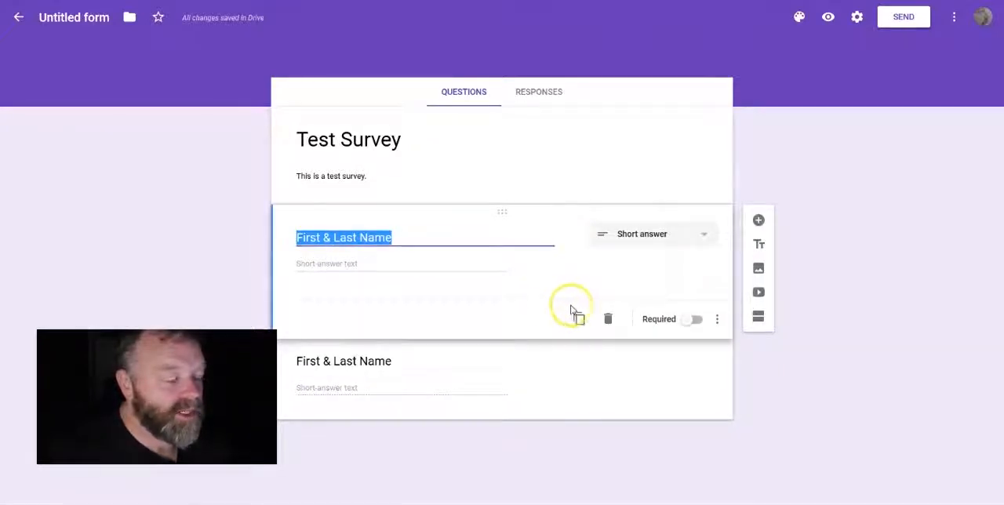
left_click(540, 362)
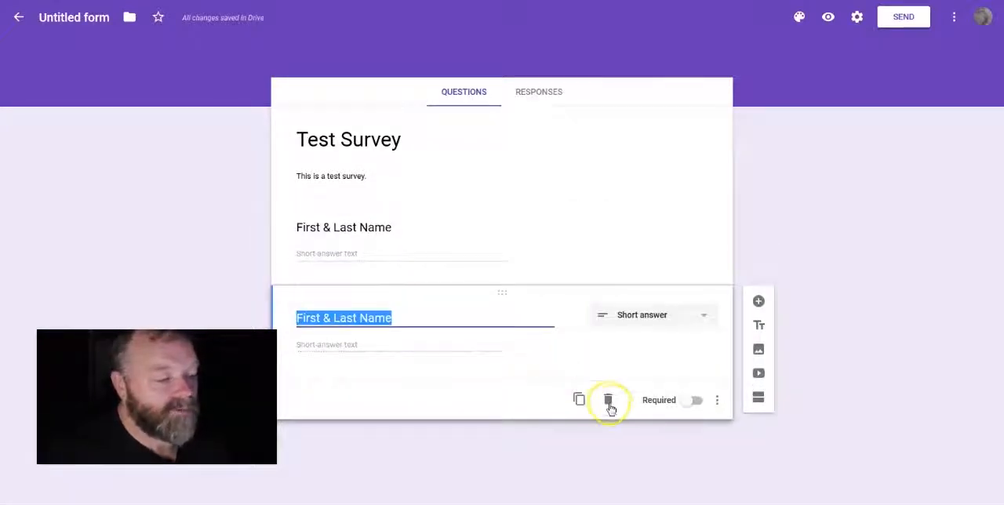
left_click(609, 403)
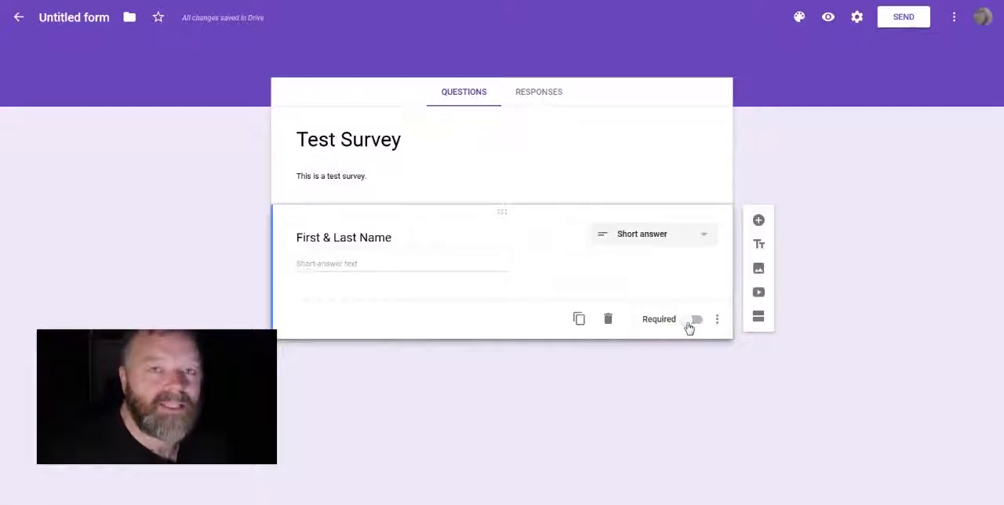
Step: Make the First & Last Name question required and check which additional question options are offered
left_click(695, 320)
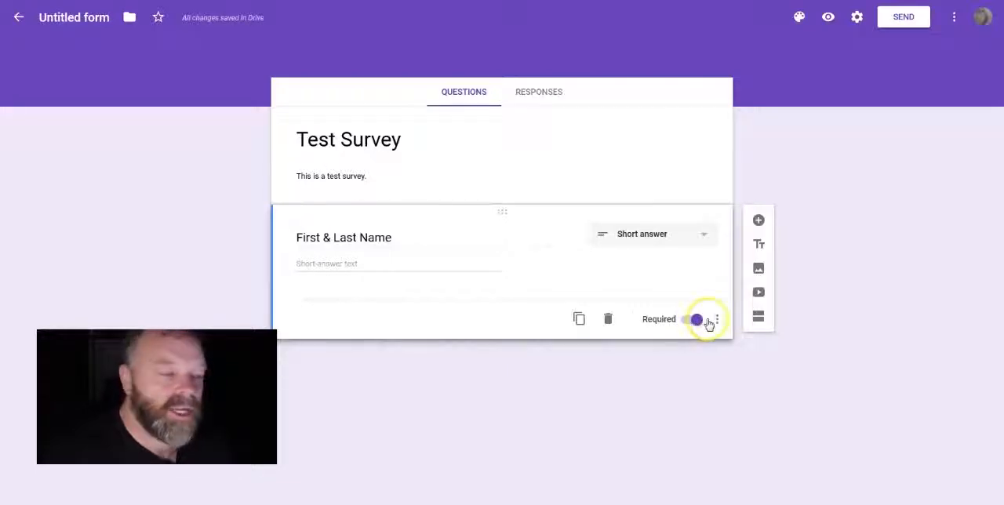
left_click(717, 320)
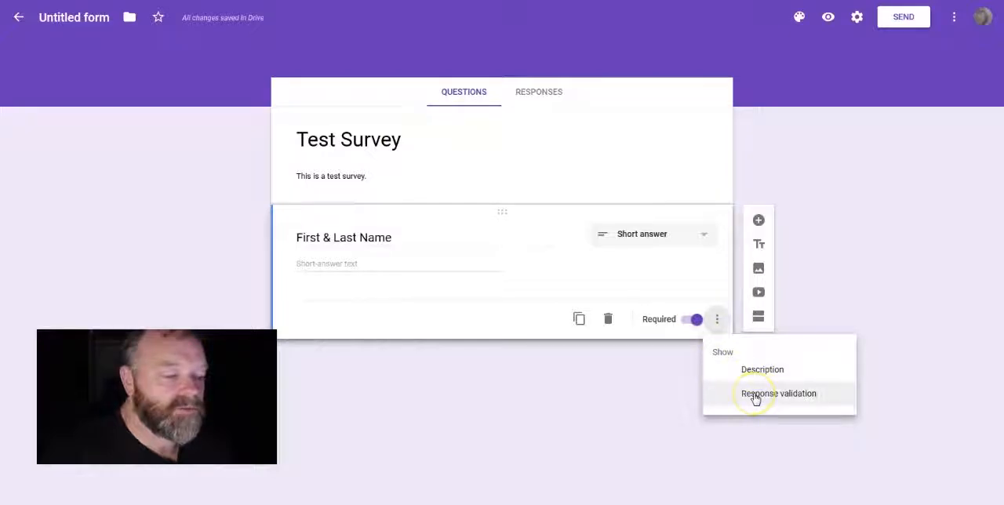
left_click(718, 320)
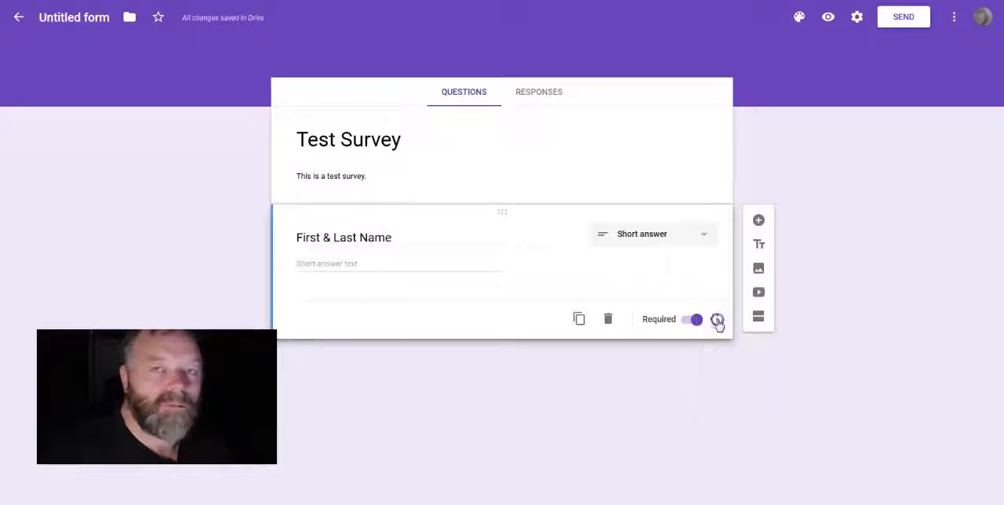
Step: Duplicate the required First & Last Name question and retitle the copy "Email"
left_click(579, 321)
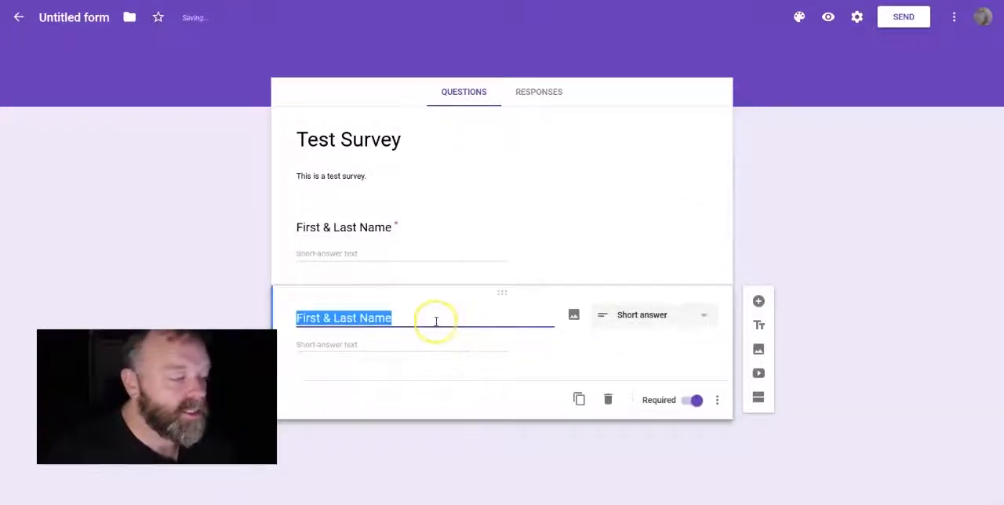
type("Email")
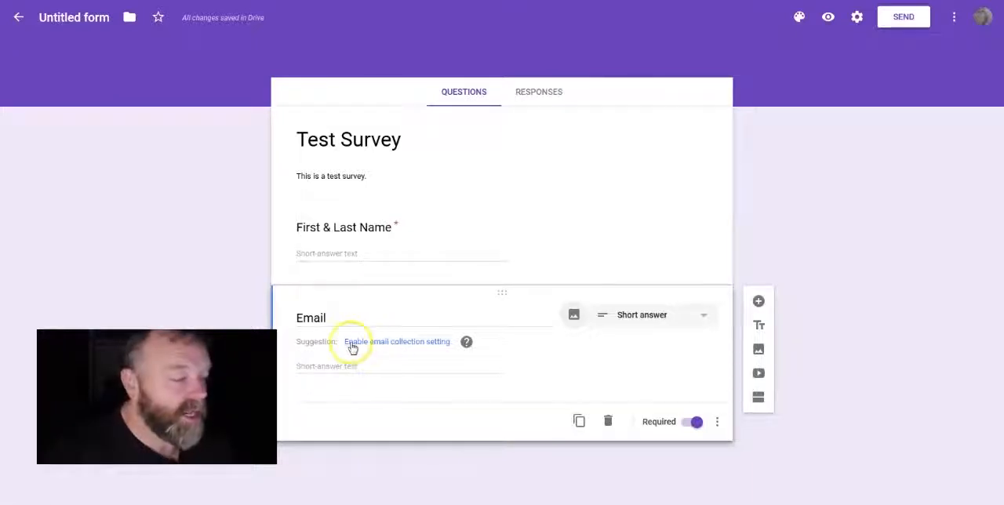
Step: Add a question below Email titled "Are you happy to be added to my email list for marketing purposes."
mouse_move(467, 345)
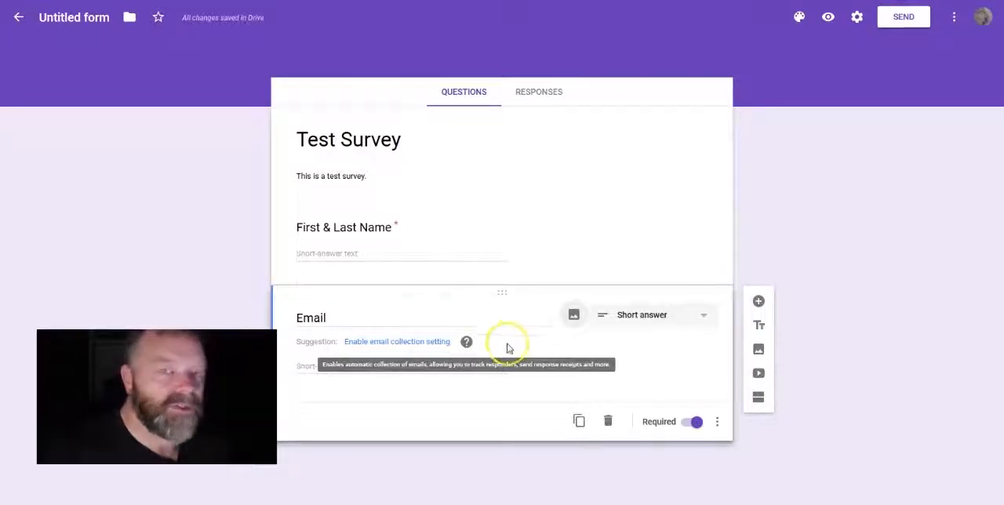
left_click(497, 317)
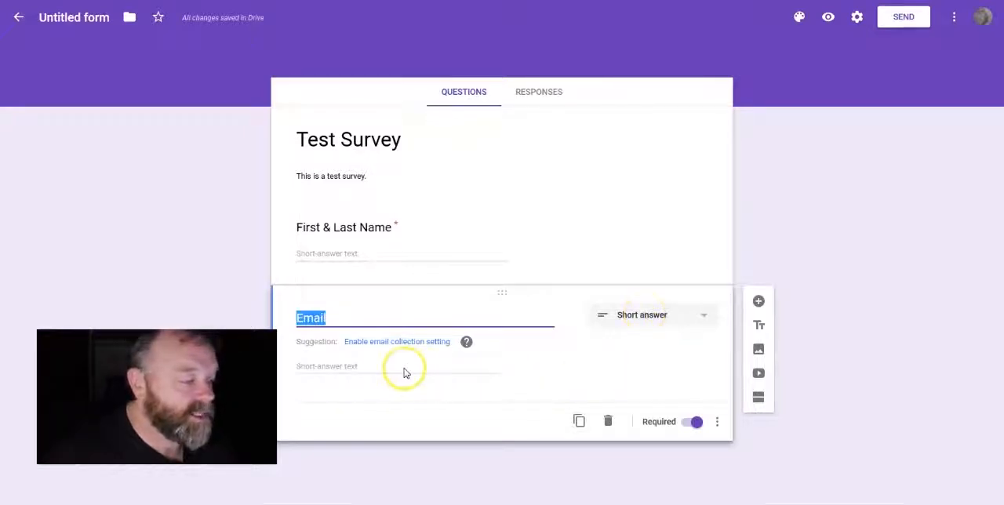
left_click(758, 303)
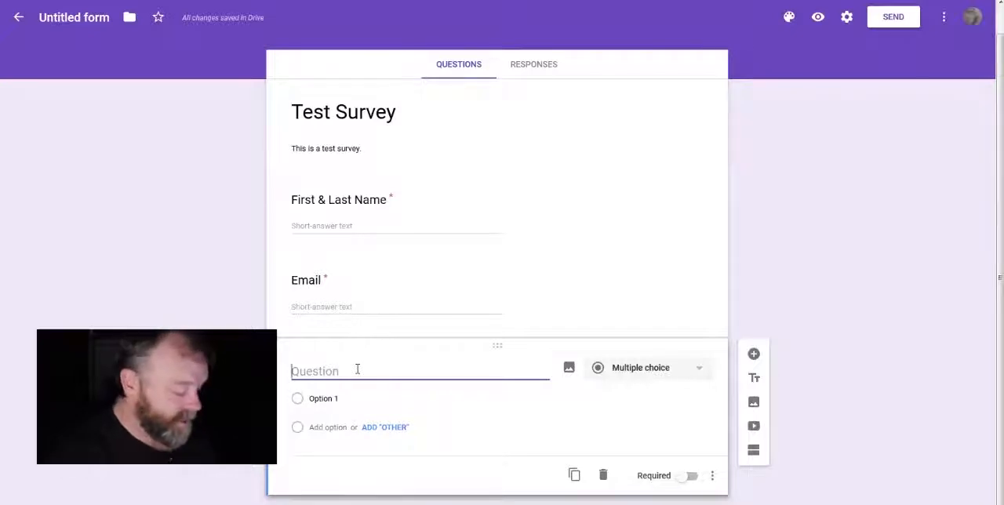
type("Are you happy to ")
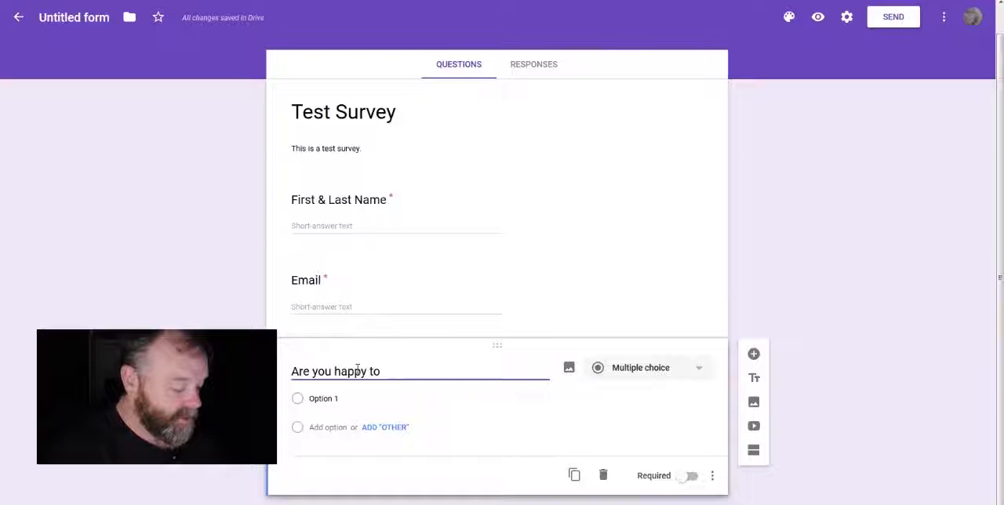
type("be added to ")
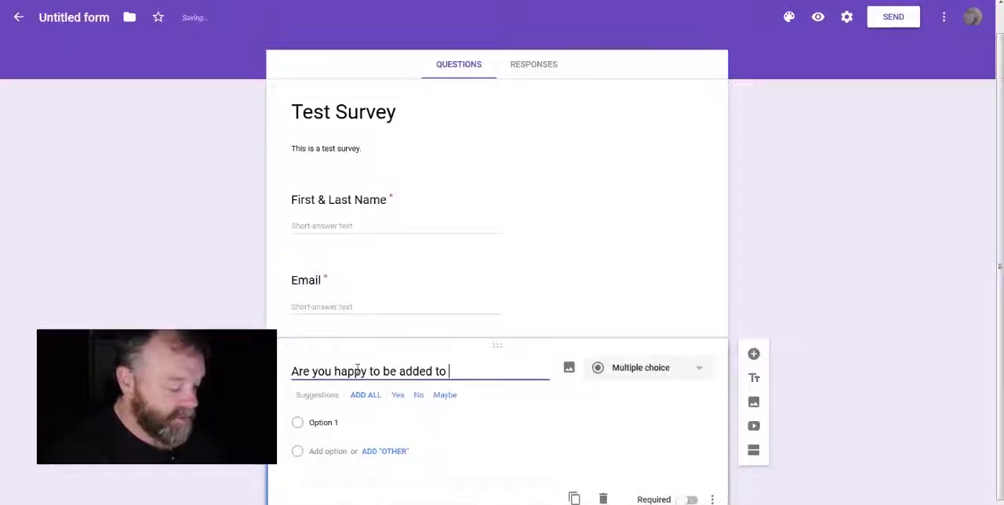
type("my e")
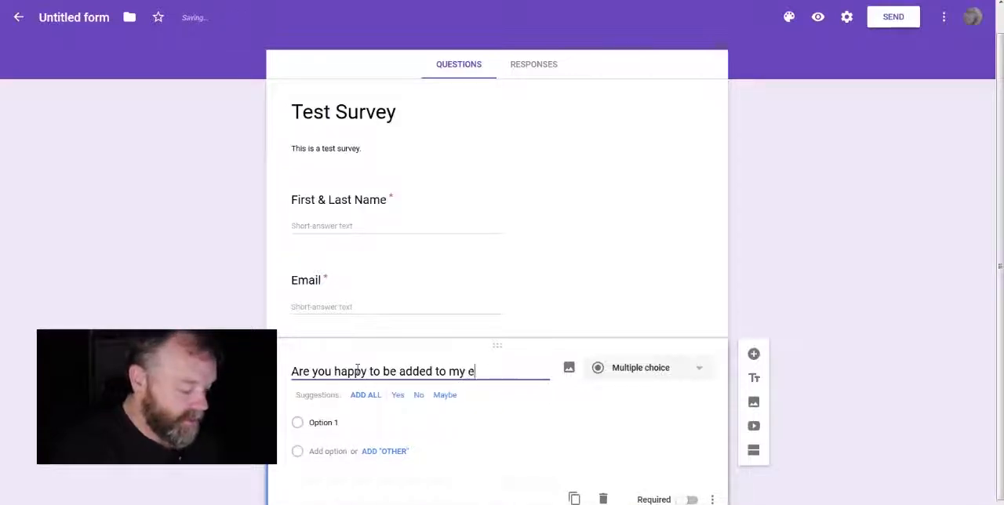
type("mail list")
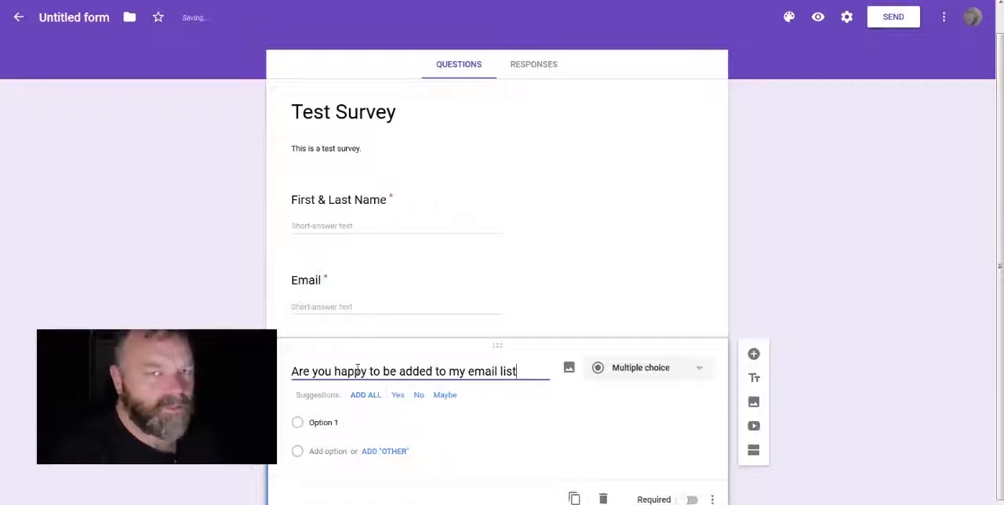
type(" for")
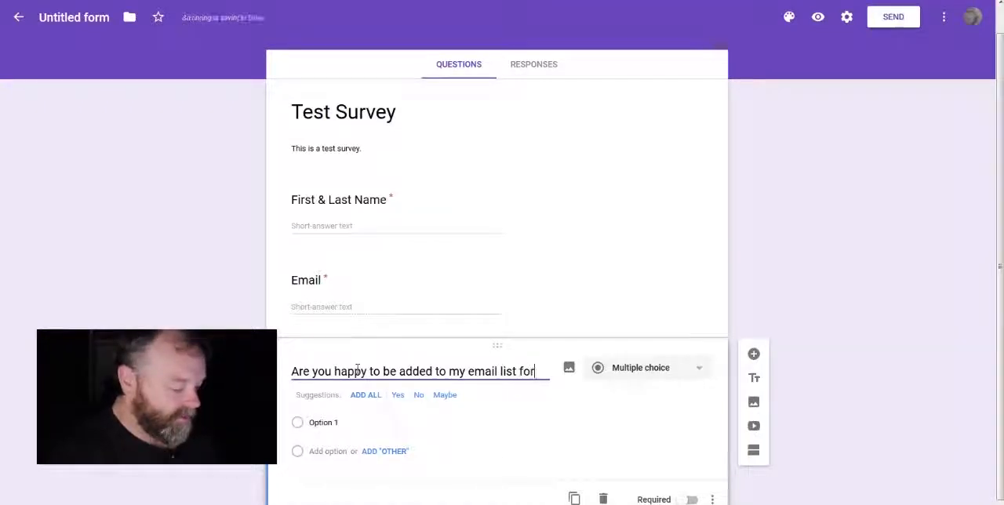
type(" marketing purposes")
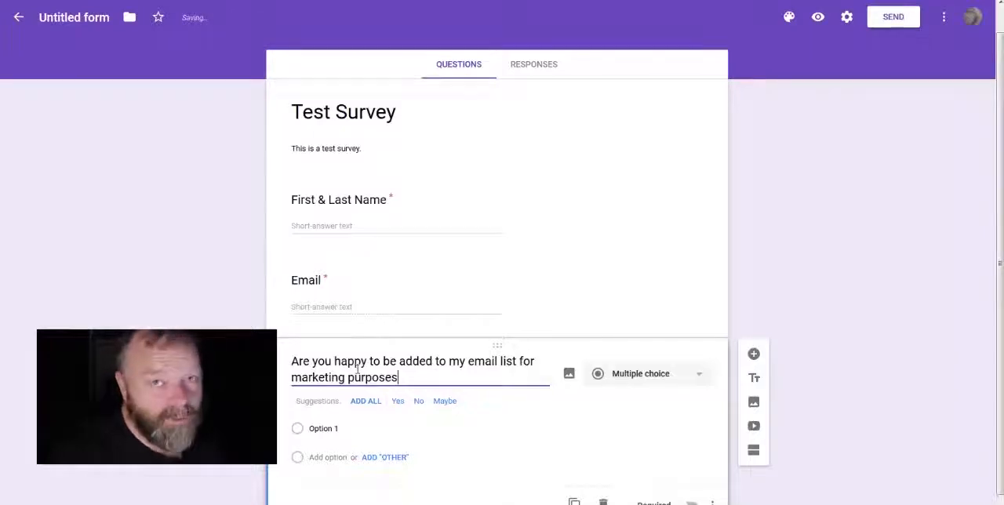
type(".")
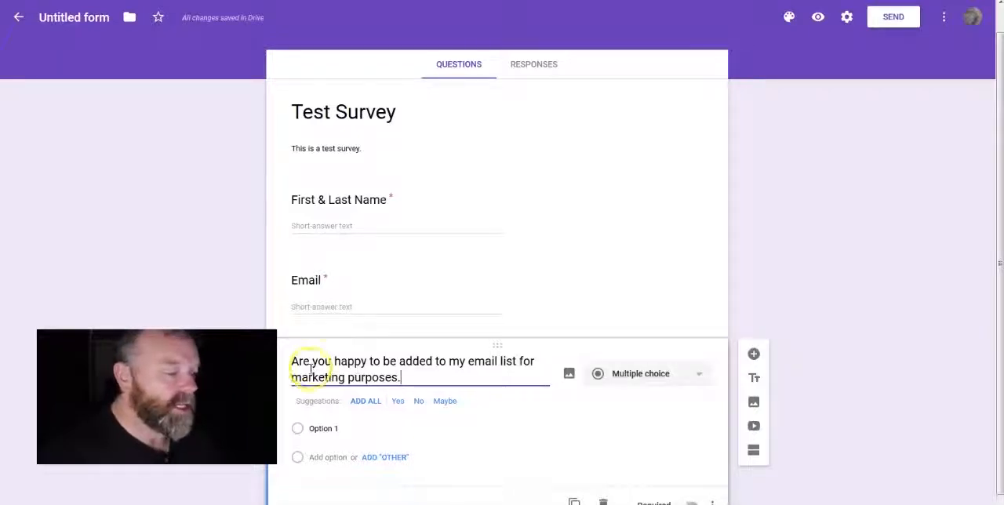
Step: Give the marketing consent question the options Yes and No, and make it required
left_click(375, 441)
type("Yes")
key("Tab")
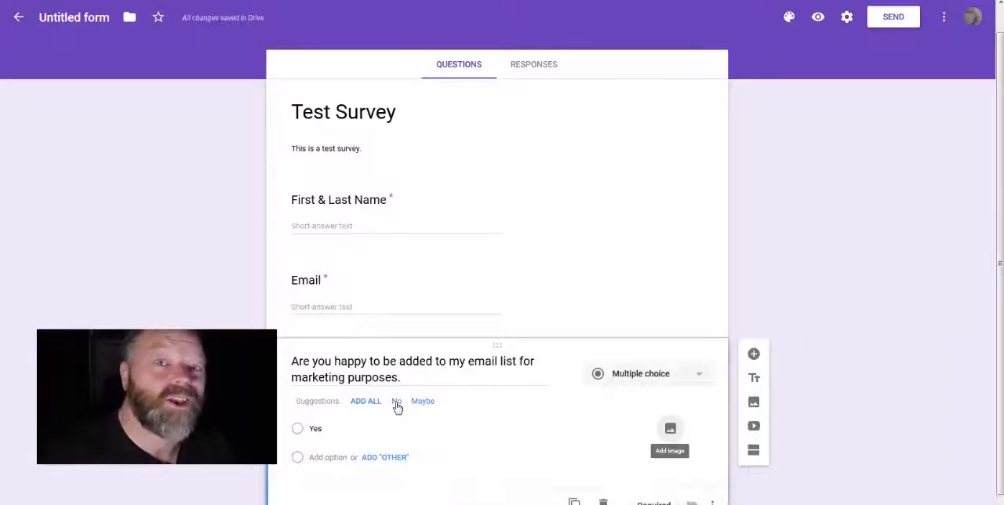
left_click(397, 406)
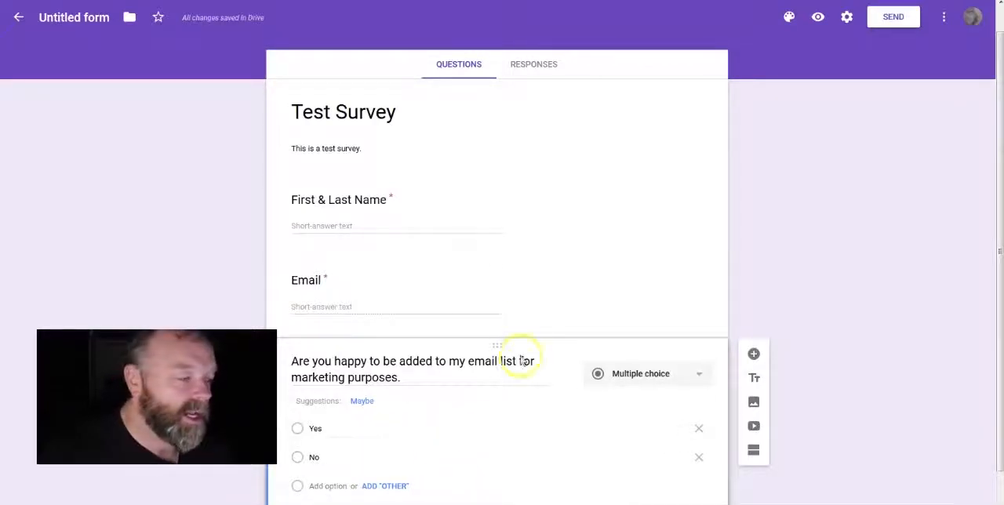
left_click(534, 296)
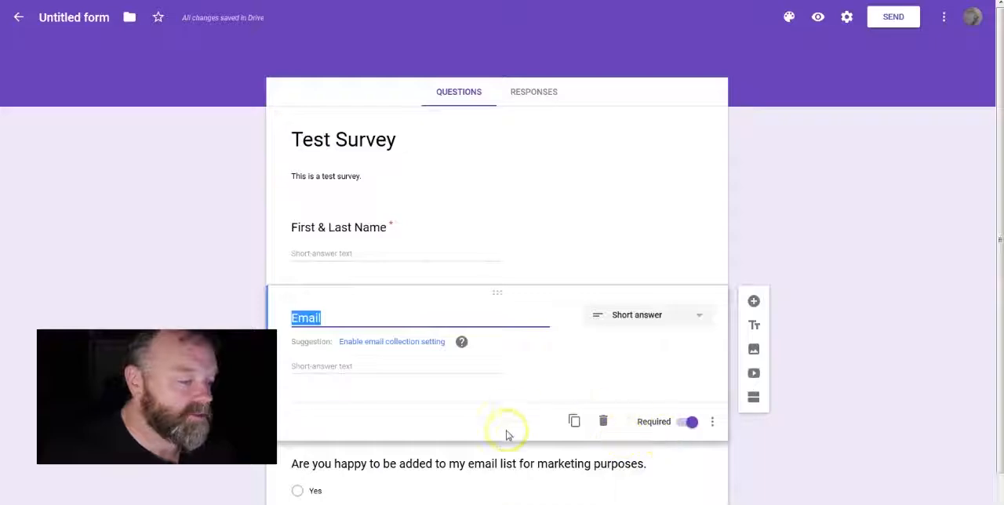
left_click(505, 459)
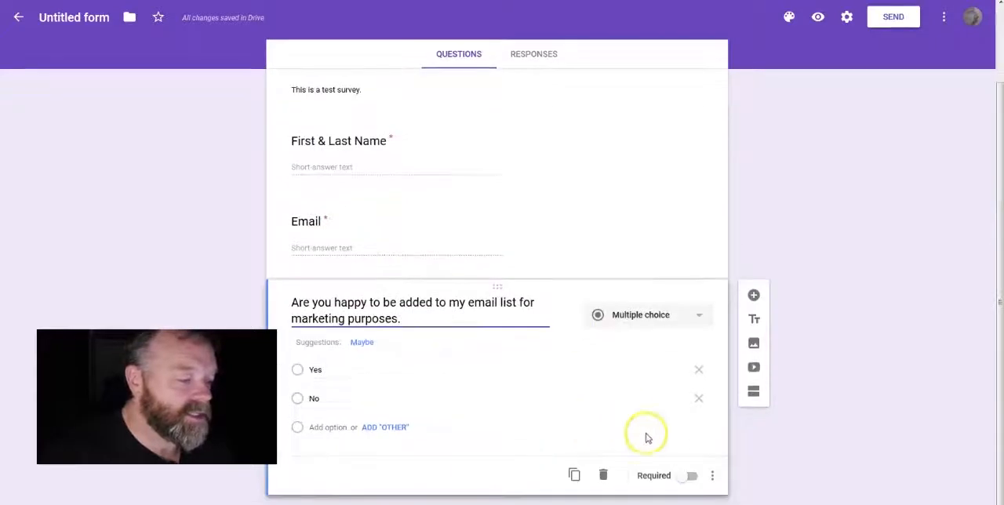
left_click(688, 476)
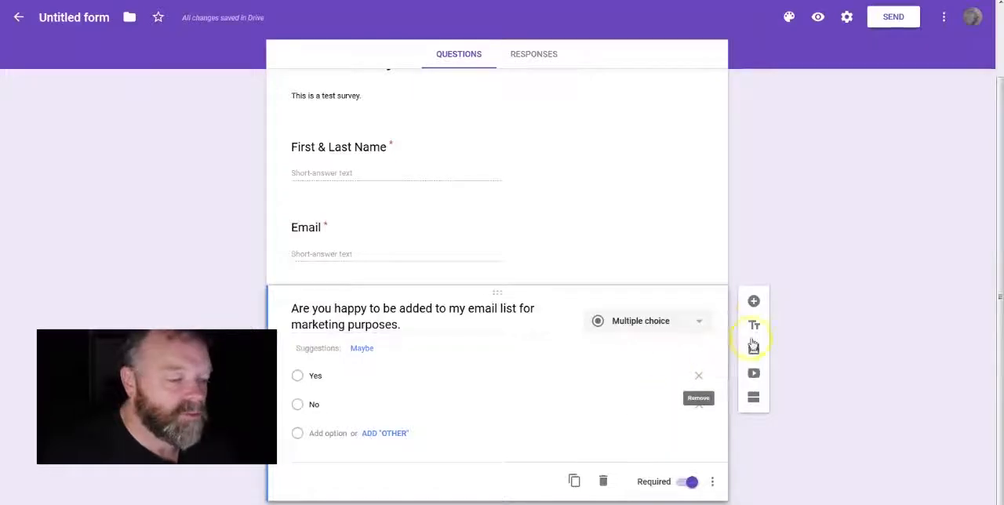
Step: Add another blank question after the marketing consent question and check which answer types are available
left_click(754, 302)
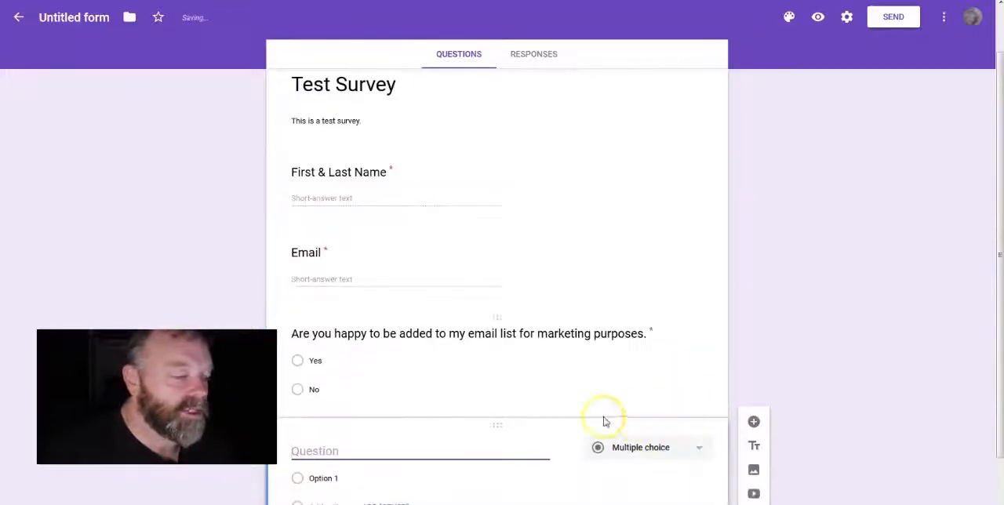
left_click(698, 451)
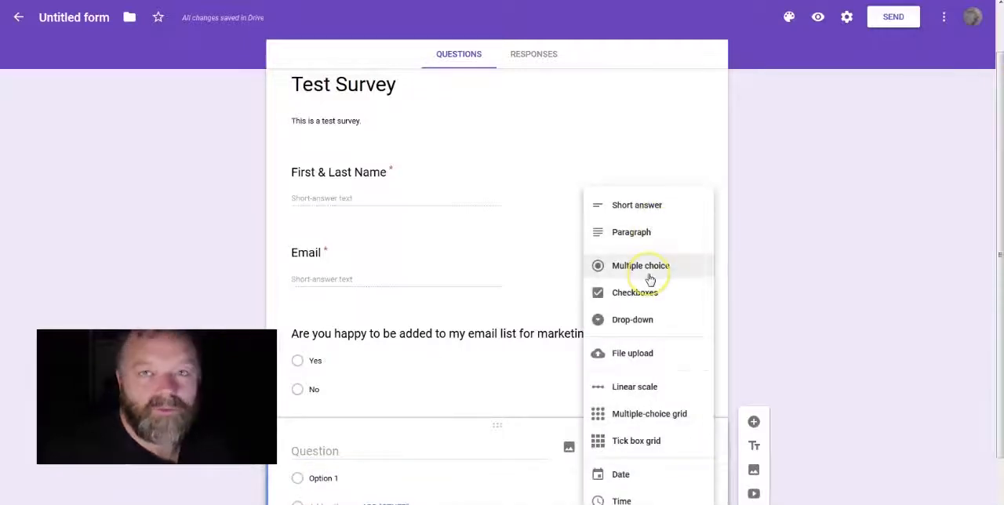
left_click(731, 307)
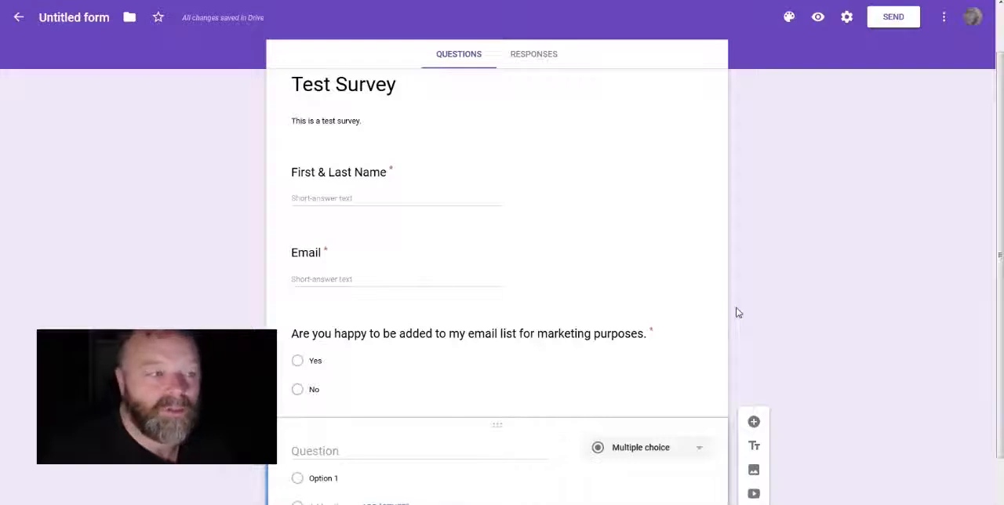
left_click(738, 317)
Step: Set the form's header image to the paintbrushes photo from the Work and School collection
scroll(738, 317, "up", 1)
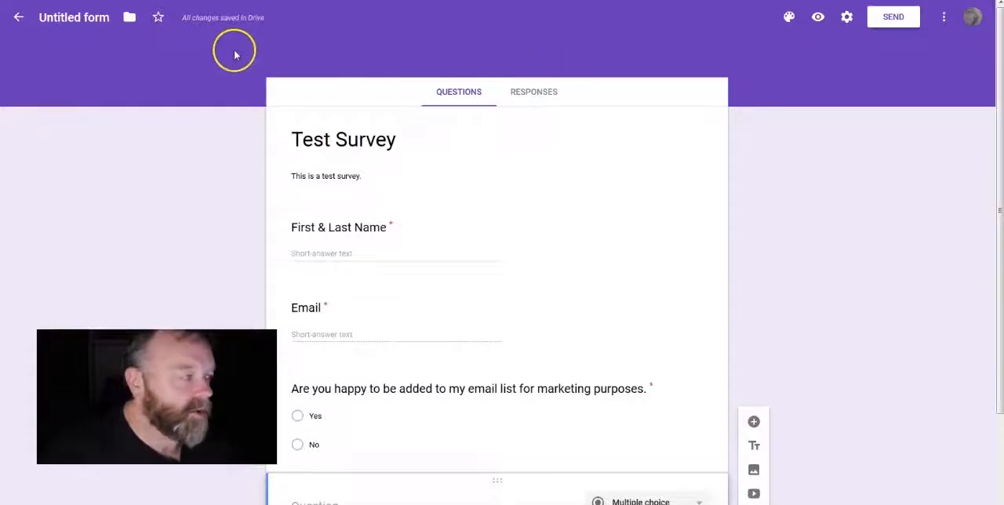
left_click(789, 19)
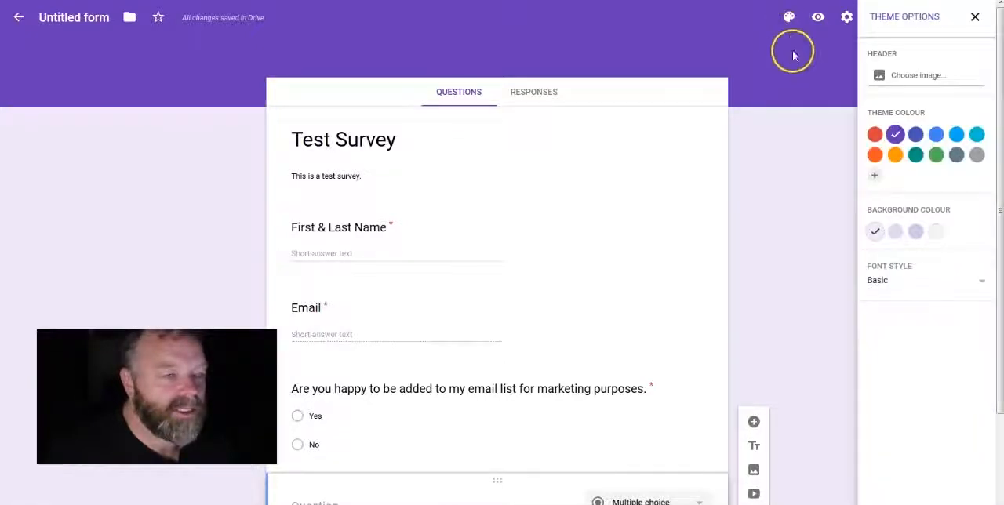
left_click(910, 76)
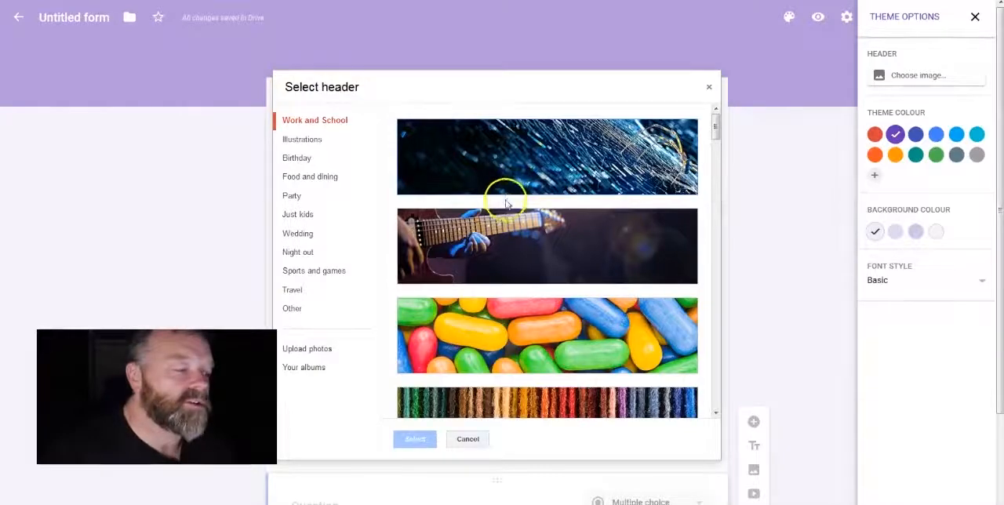
left_click_drag(716, 126, 716, 165)
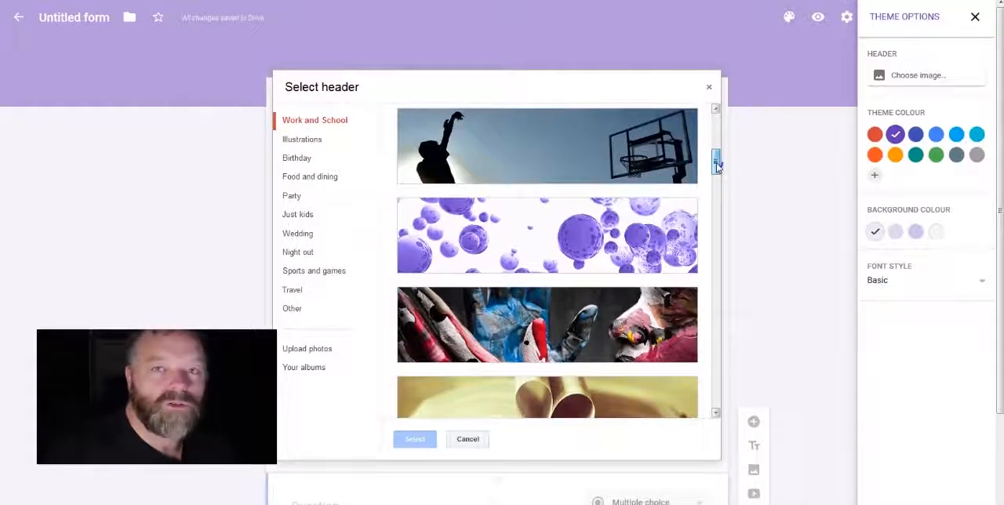
left_click_drag(717, 163, 714, 182)
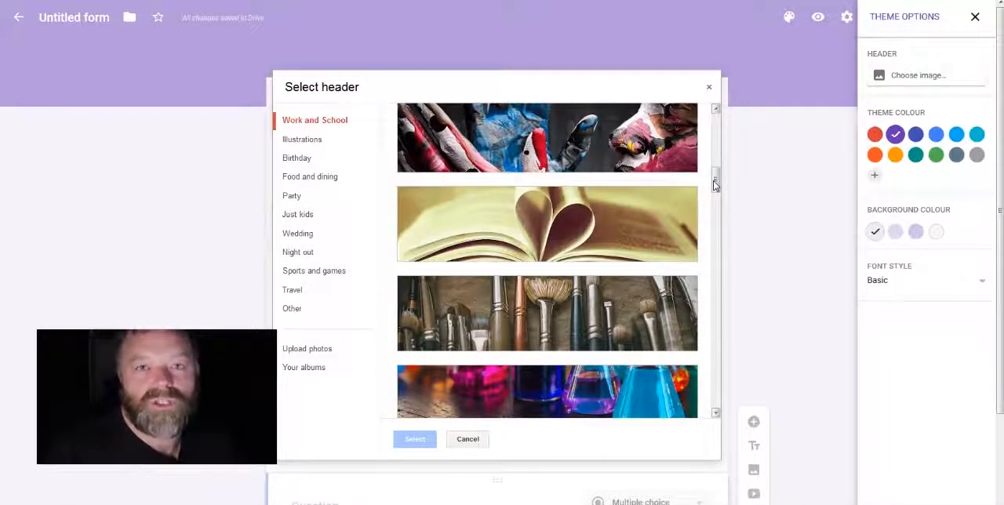
left_click(567, 238)
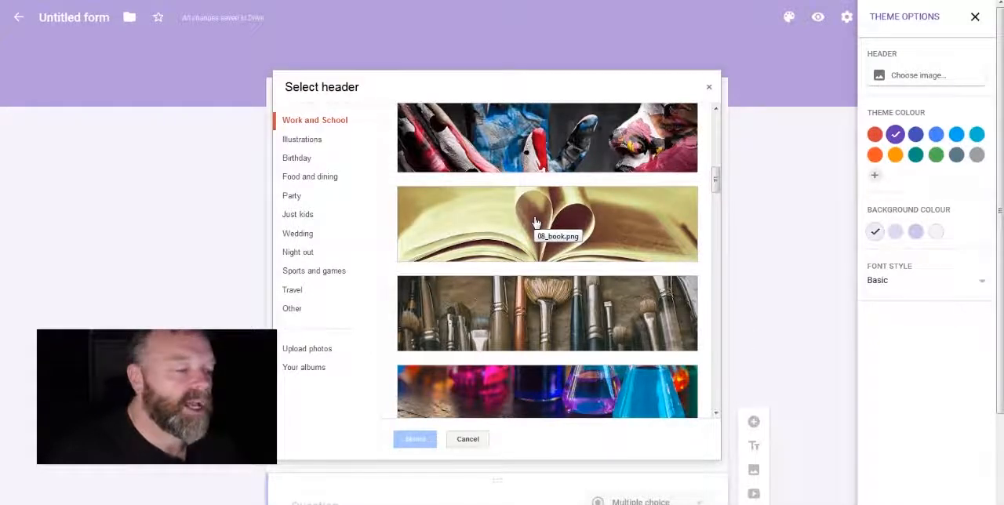
left_click(580, 234)
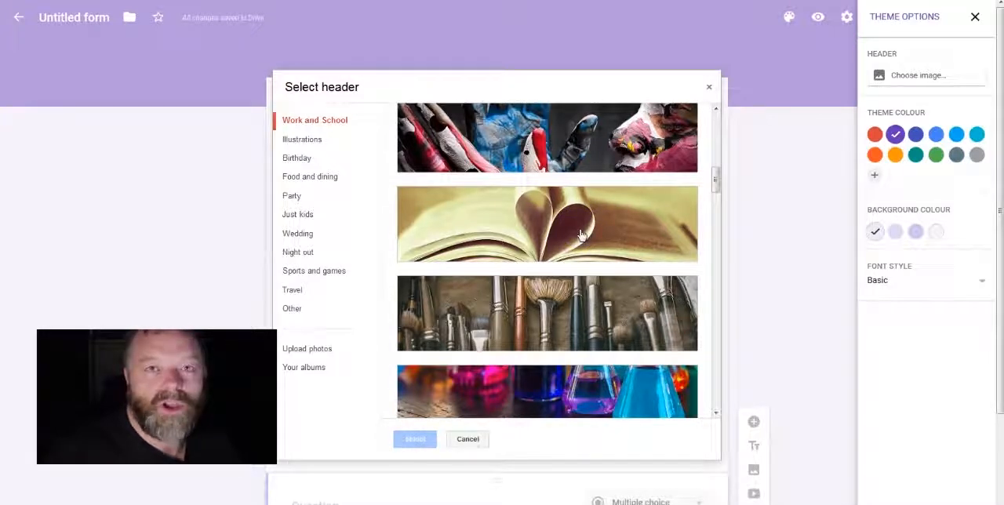
mouse_move(715, 179)
left_mouse_down()
mouse_move(715, 196)
mouse_move(714, 185)
left_mouse_up()
left_click(556, 198)
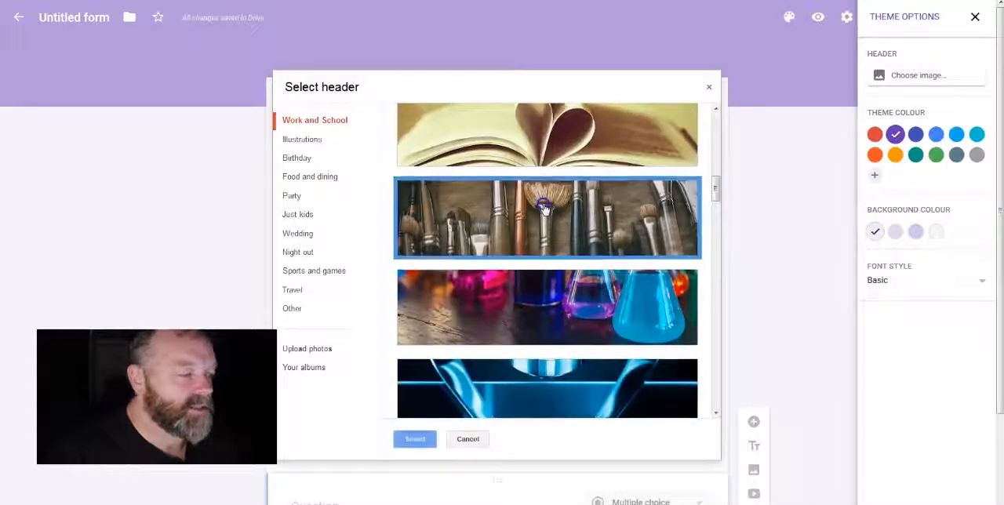
left_click(413, 439)
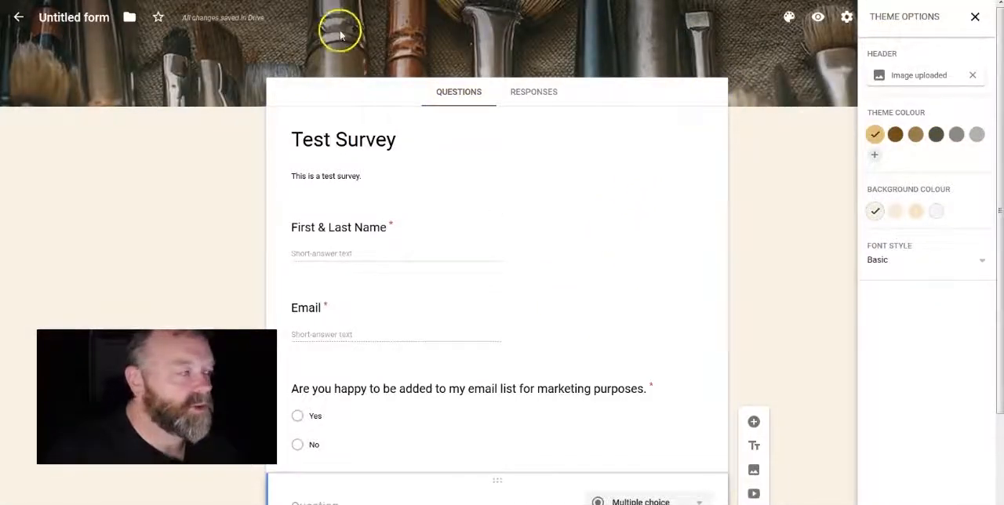
Step: Add the custom theme colours yellow #e9ff00 and blue #0004ff, leaving the blue applied to the form
left_click(875, 155)
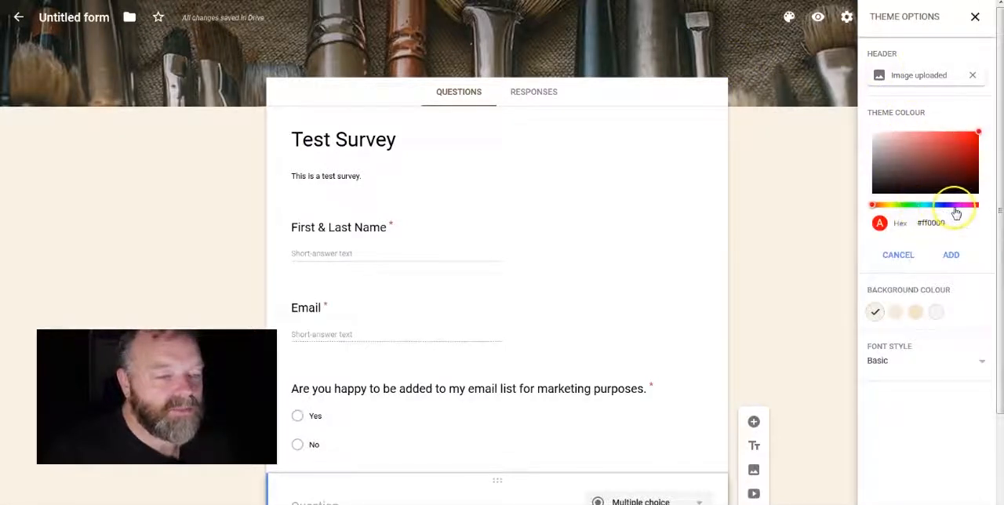
left_click(891, 207)
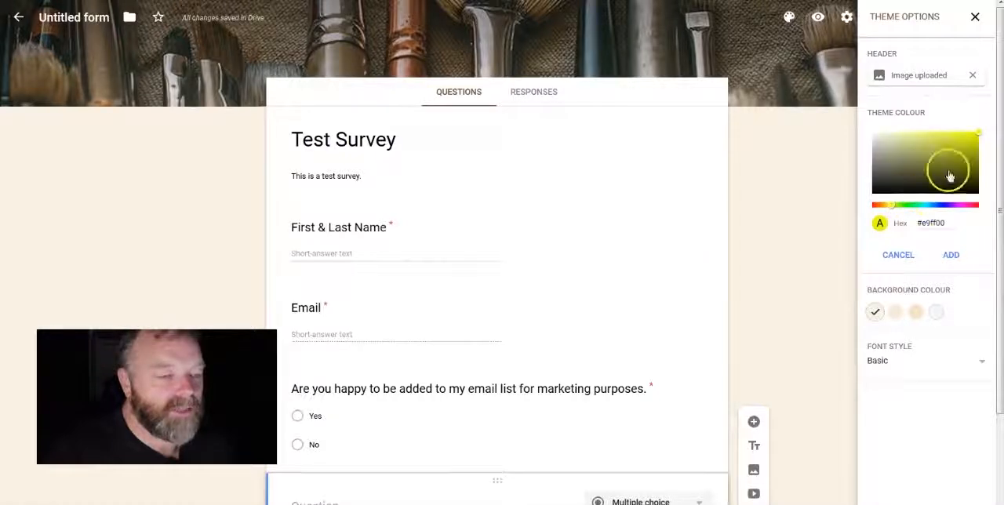
left_click(951, 255)
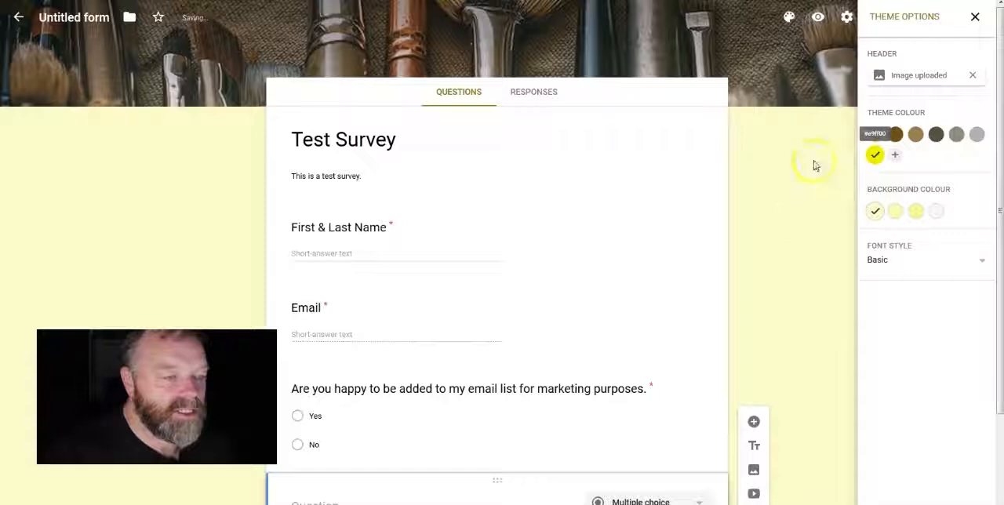
left_click(896, 156)
left_click(943, 205)
left_click(951, 254)
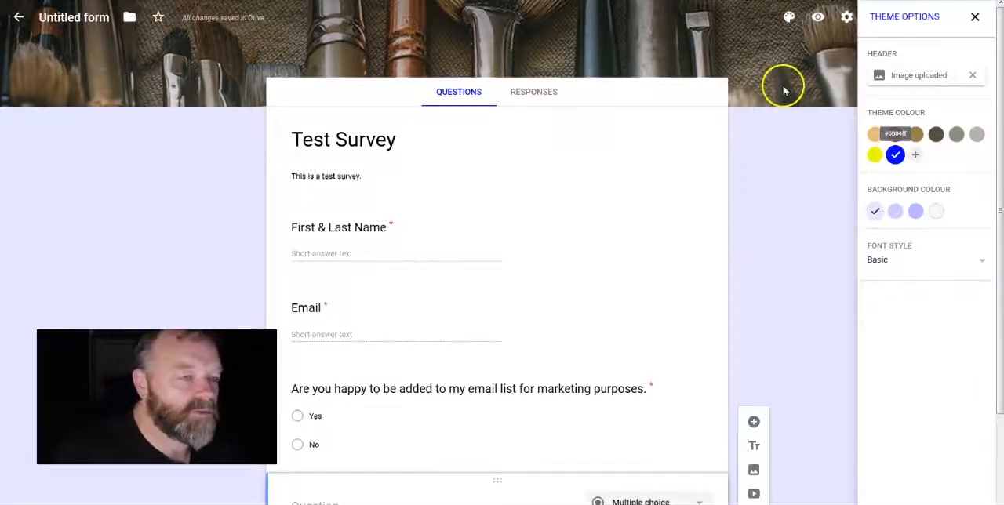
Step: Remove the header image and switch the theme colour through the custom yellow and green to the custom blue
left_click(973, 75)
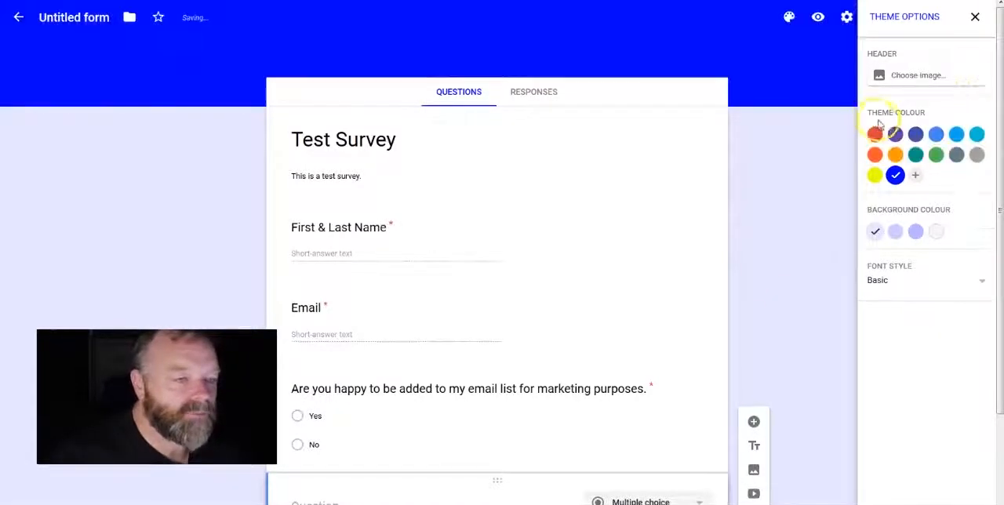
left_click(876, 175)
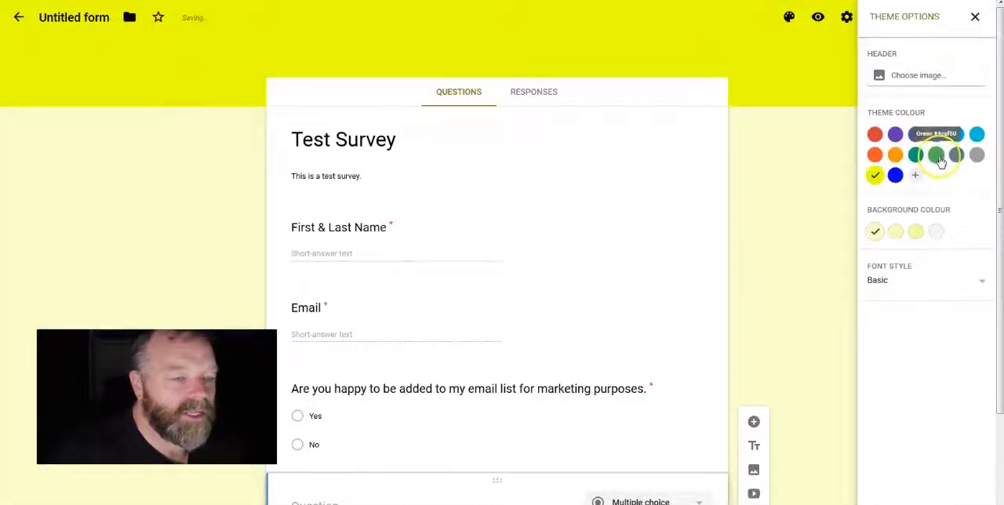
left_click(936, 155)
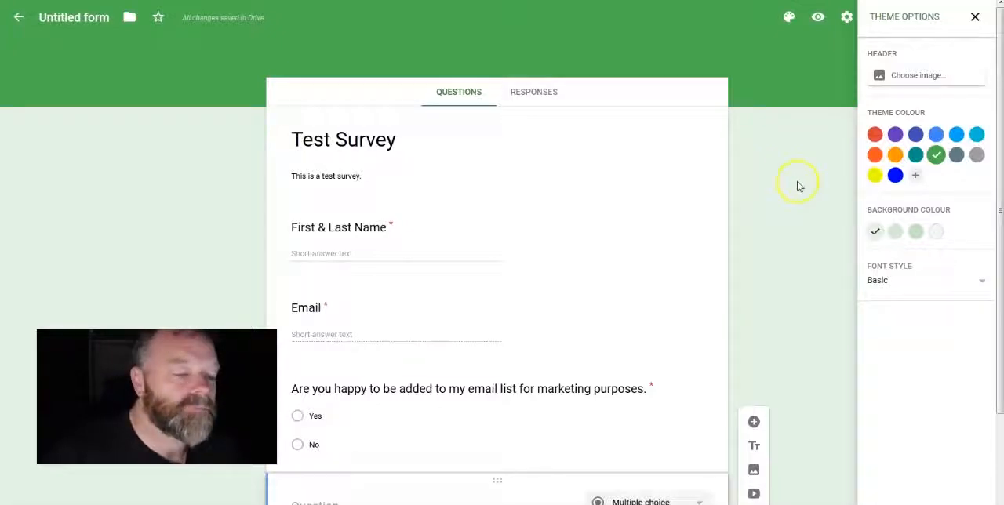
left_click(895, 175)
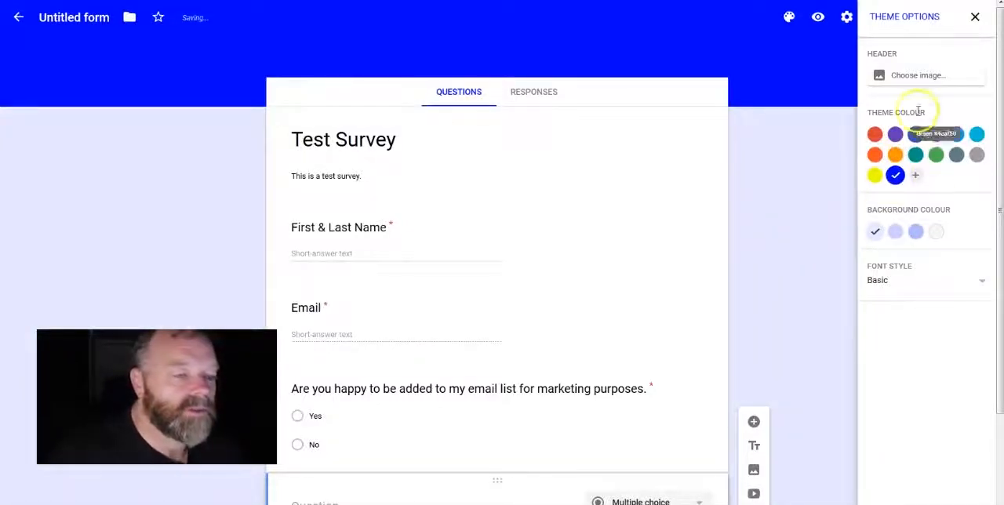
Step: Set the form's header image to the painted hands picture 07_painted.png from the Work and School collection
left_click(920, 73)
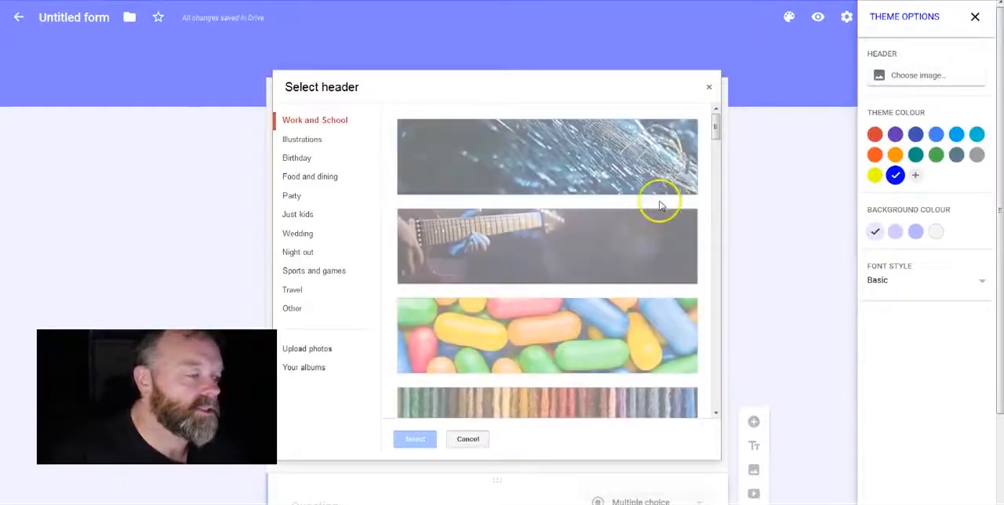
scroll(588, 250, "down", 7)
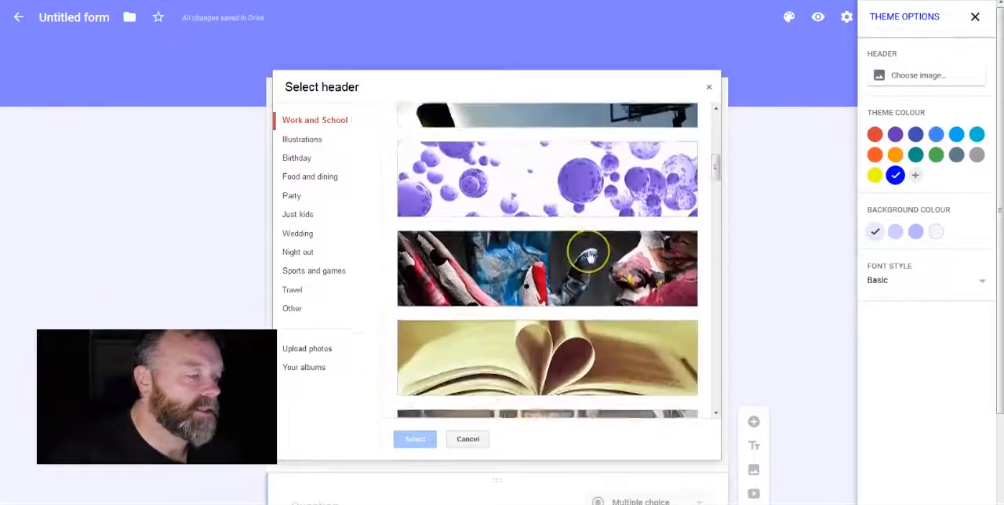
scroll(588, 255, "down", 2)
scroll(589, 255, "up", 3)
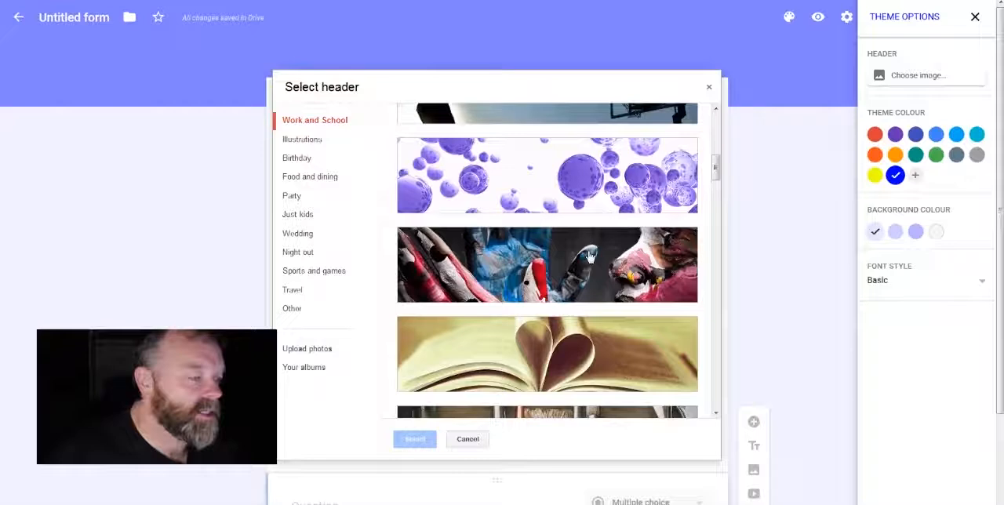
left_click(532, 267)
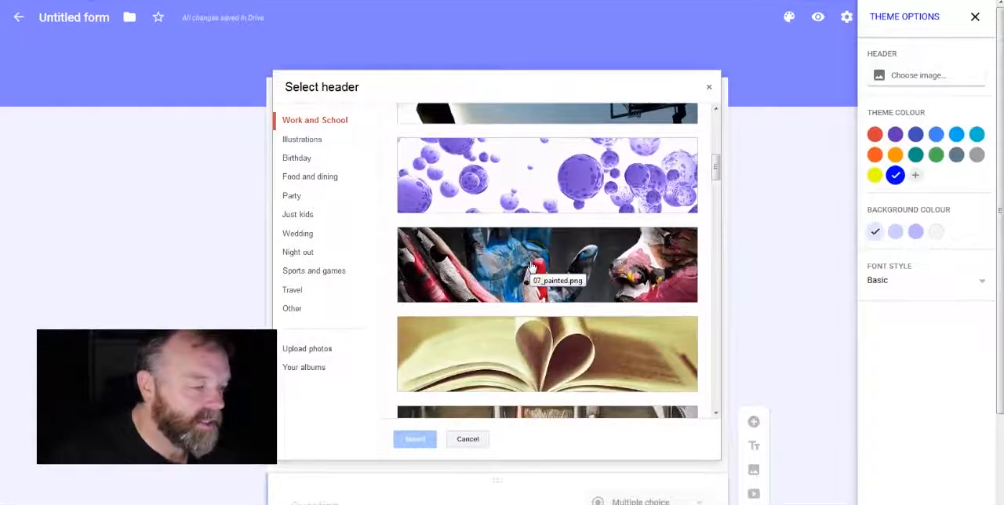
left_click(565, 273)
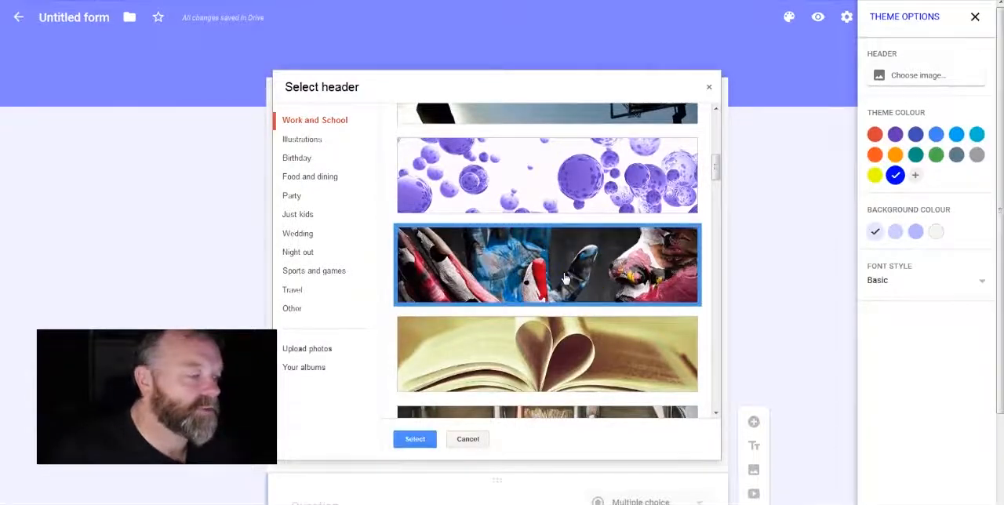
left_click(415, 439)
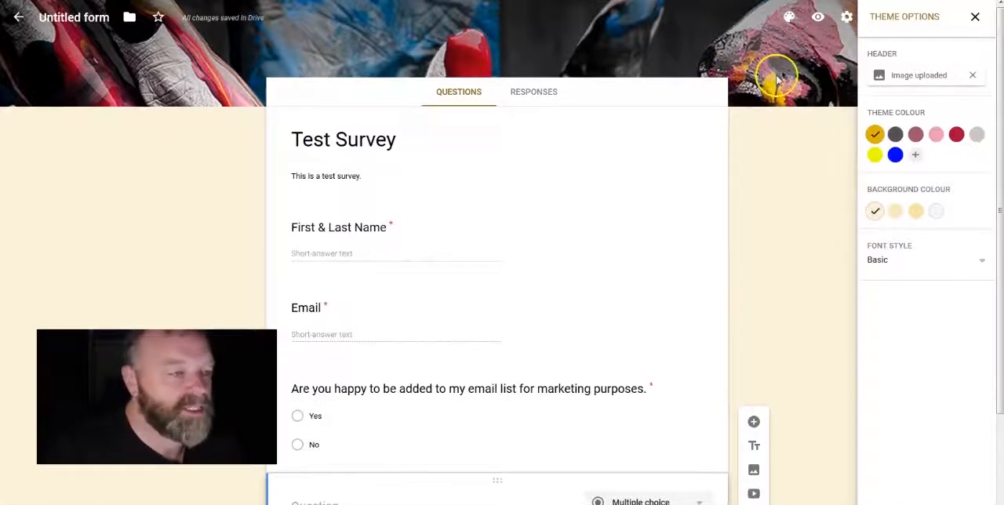
Step: Check which font styles the theme offers without changing the font, and close the theme options
left_click(982, 260)
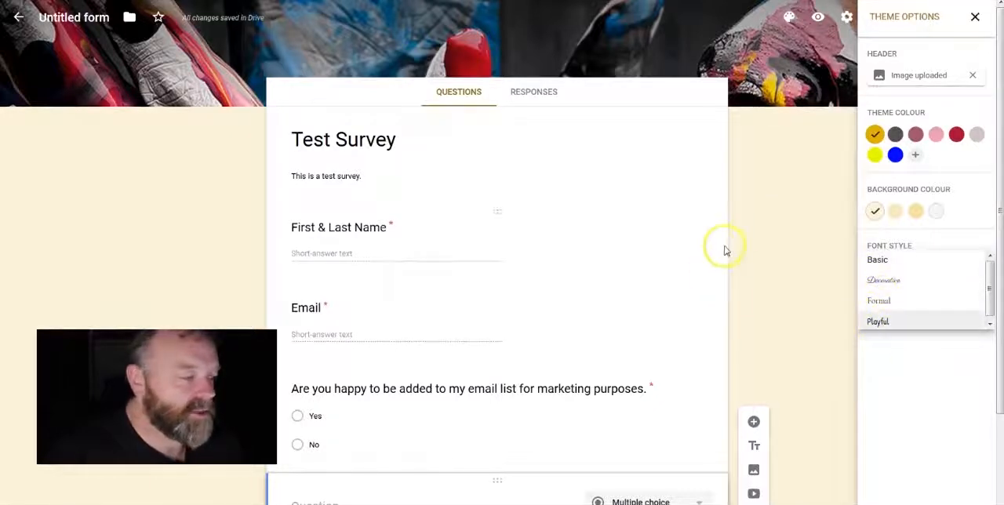
left_click(773, 222)
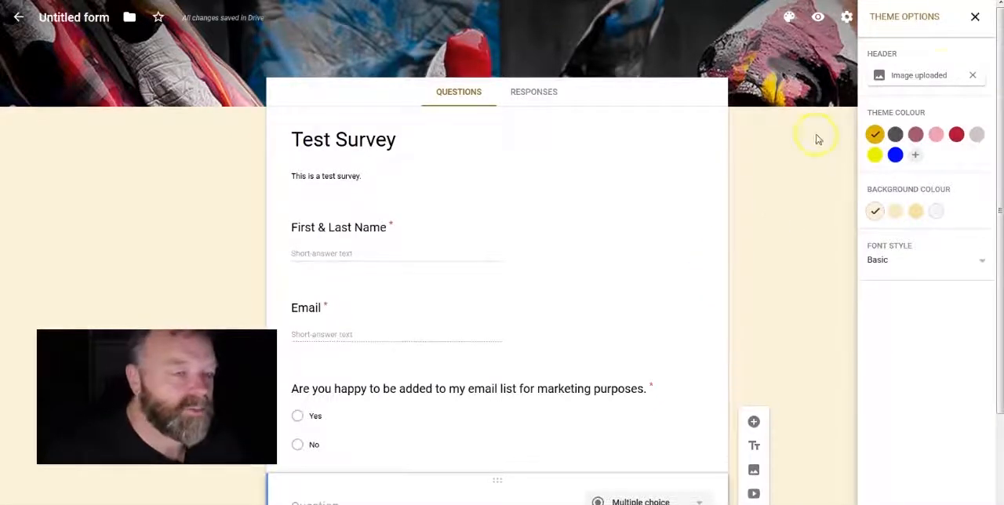
left_click(976, 16)
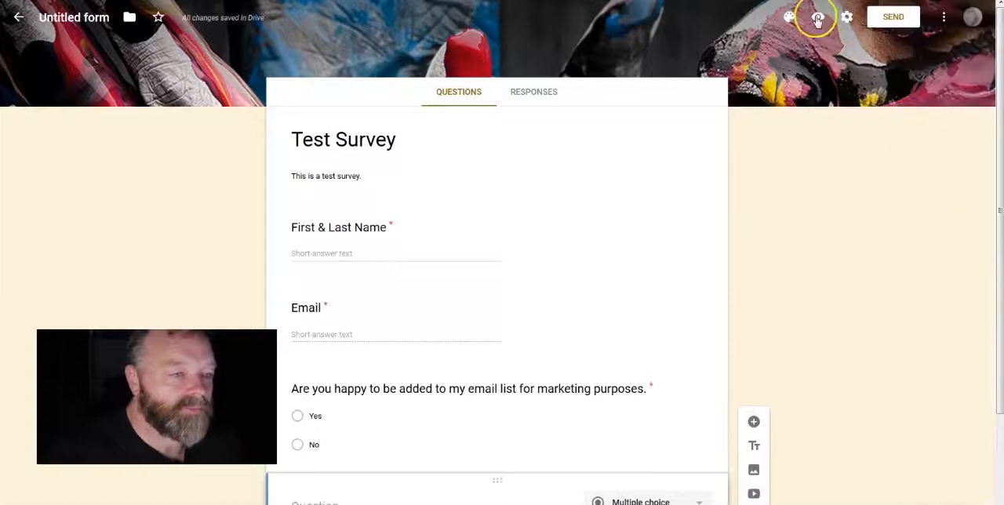
Step: Add a blank title and description block above the First & Last Name question and delete it again
left_click(754, 147)
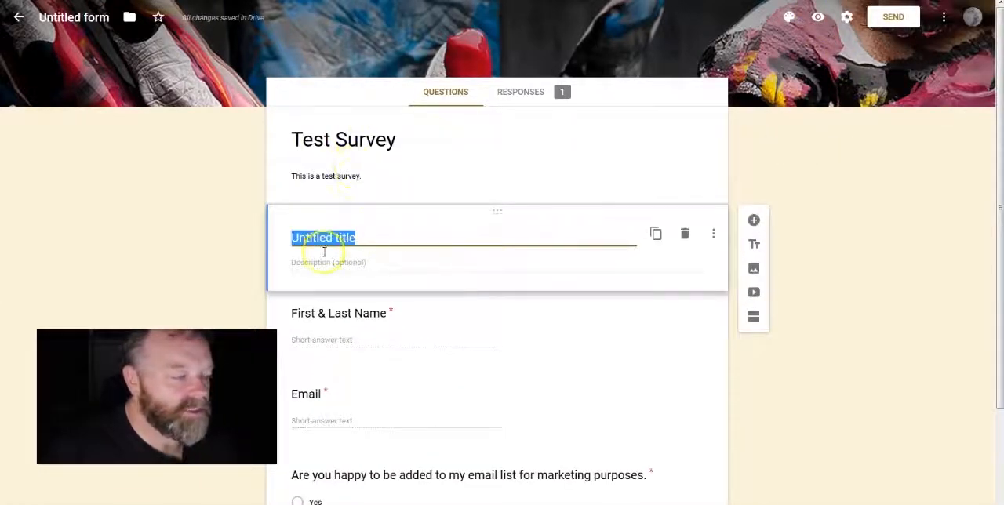
left_click(684, 233)
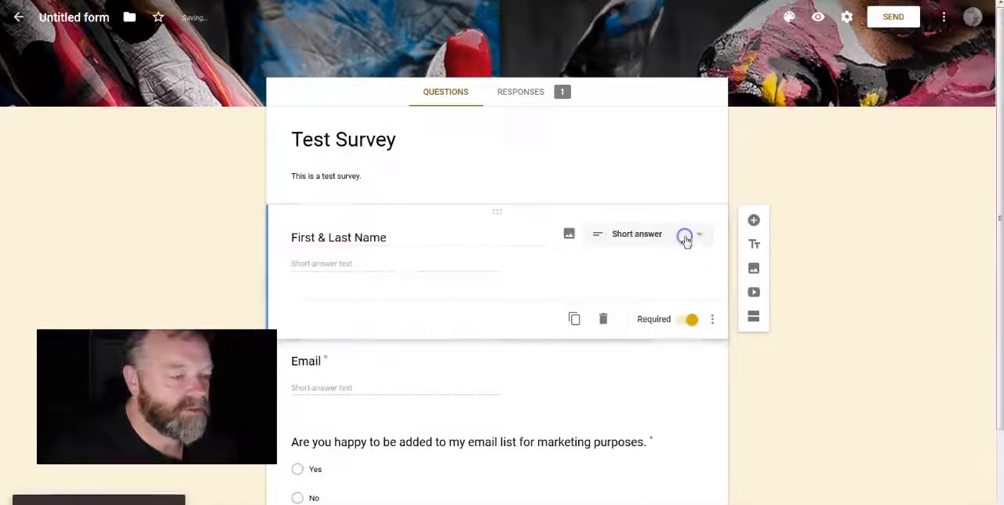
Step: Insert the pexels-landscape image from the computer below the First & Last Name question
left_click(754, 271)
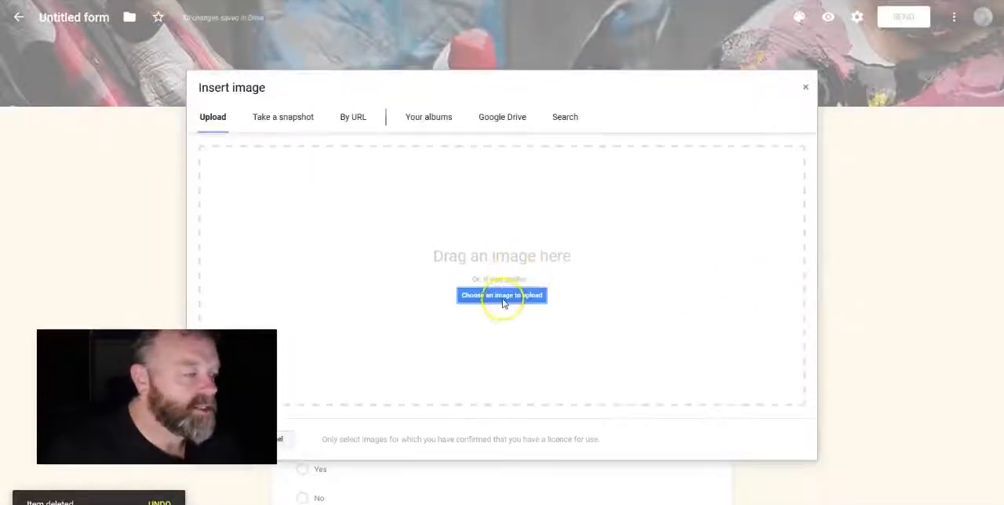
left_click(502, 294)
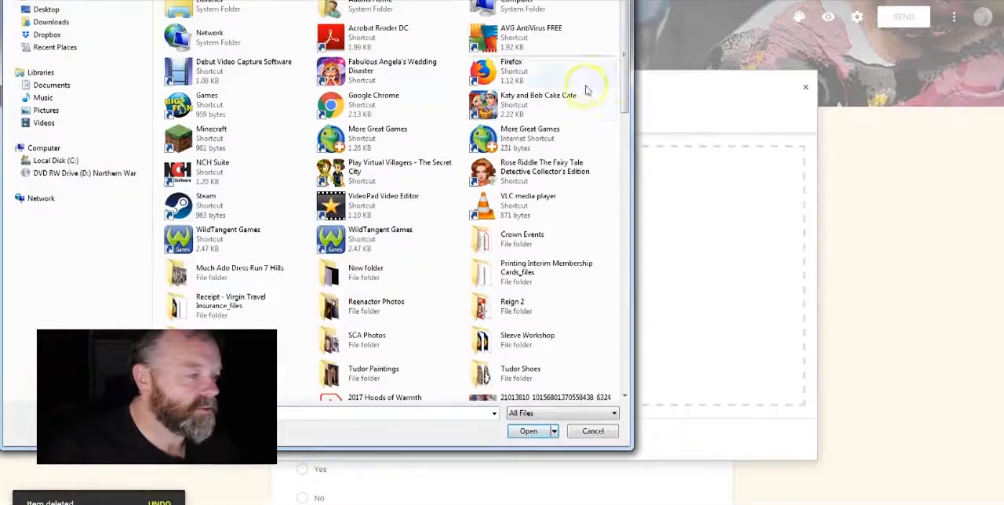
left_click_drag(625, 77, 617, 370)
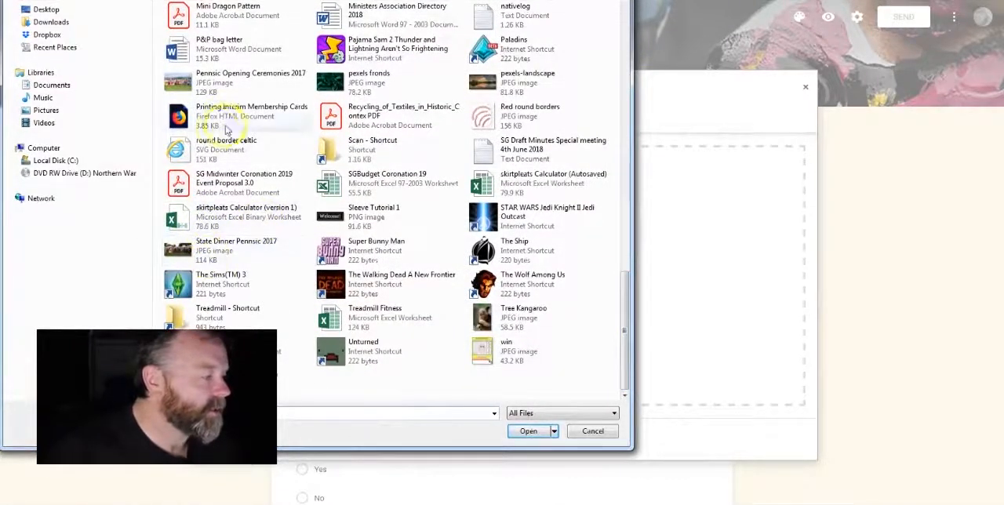
double_click(496, 84)
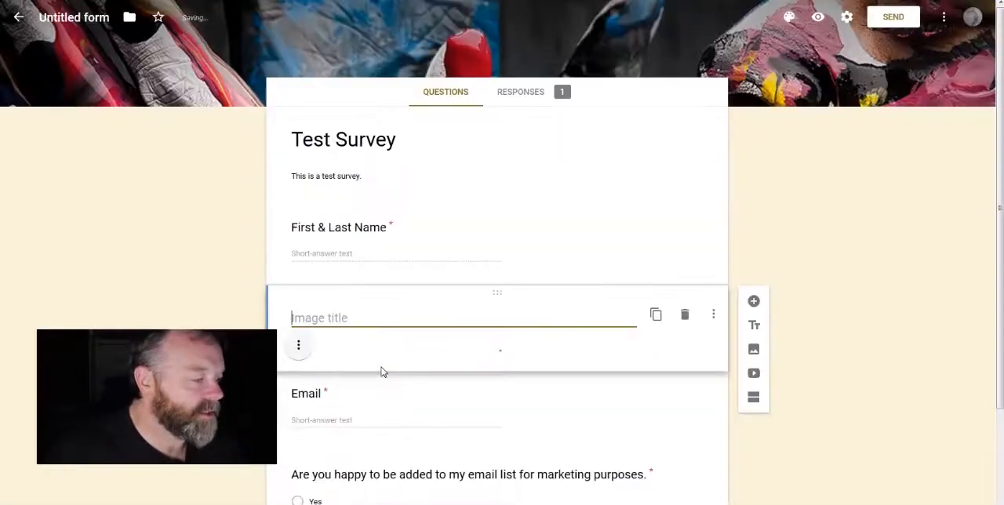
Step: Check the alignment, change and remove options of the landscape image, and delete the image item from the form
scroll(458, 370, "down", 3)
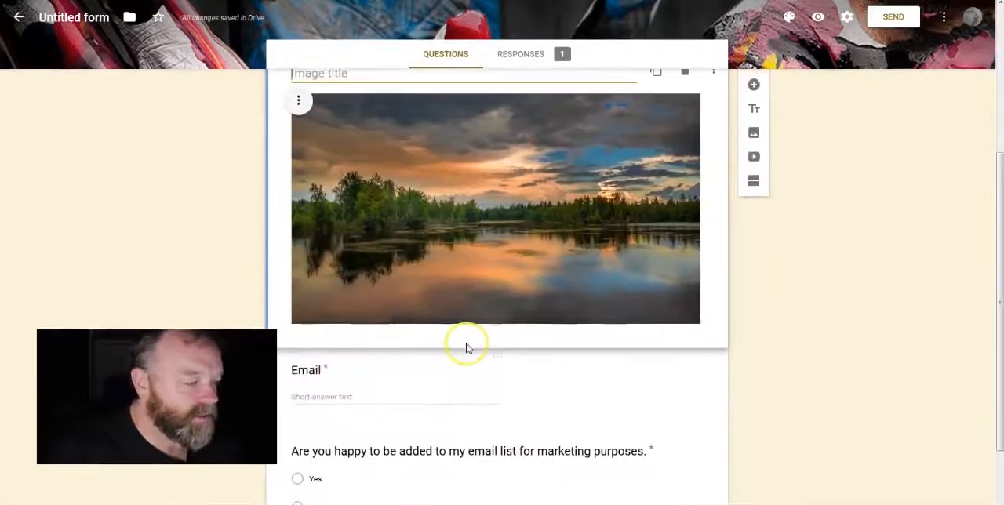
scroll(468, 346, "up", 1)
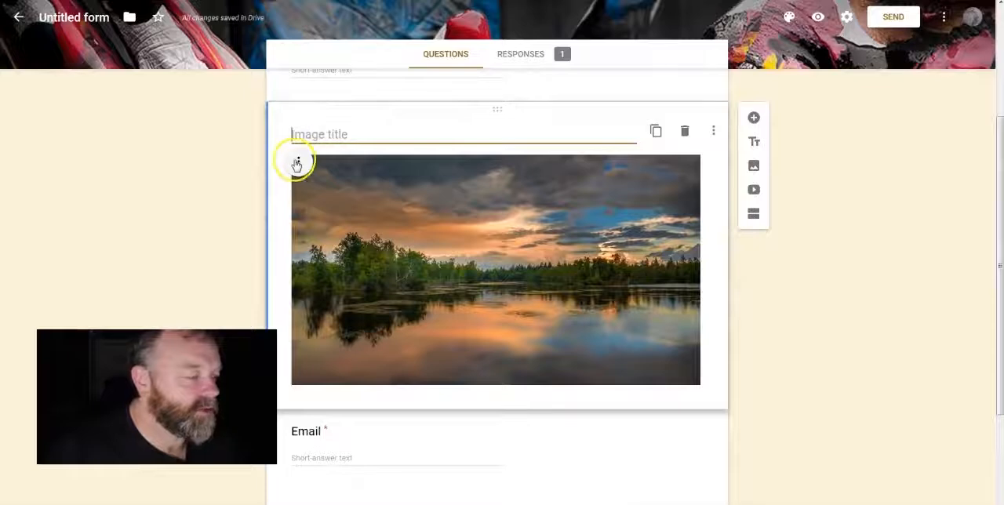
left_click(298, 162)
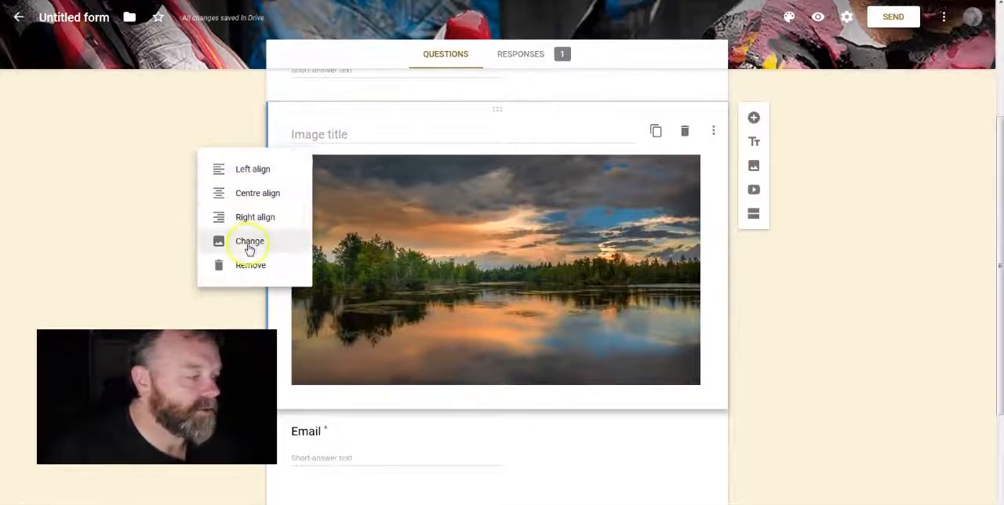
left_click(338, 142)
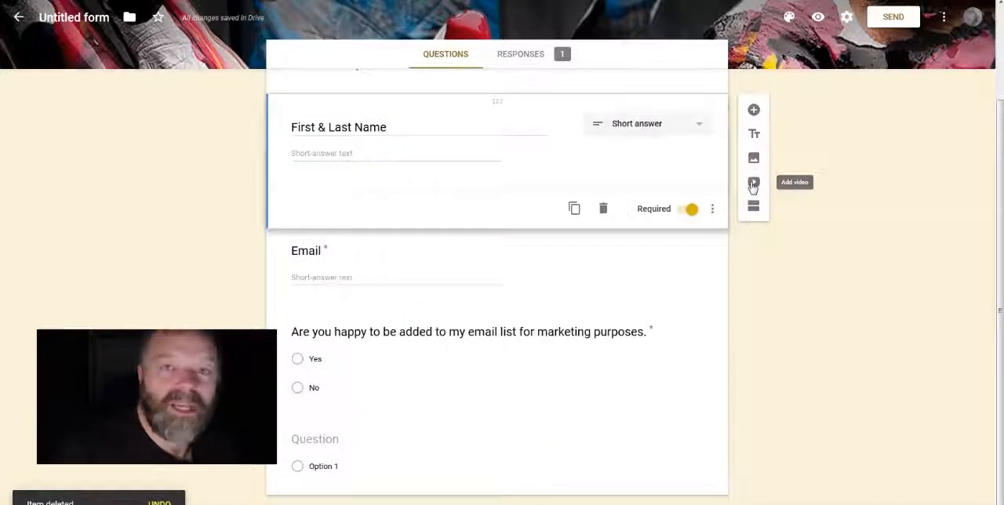
Step: Search YouTube for "the business of art" plus the presenter's name and insert the video "Volunteers The DOs and DO NOTs - The Business of Art Ep10"
left_click(754, 183)
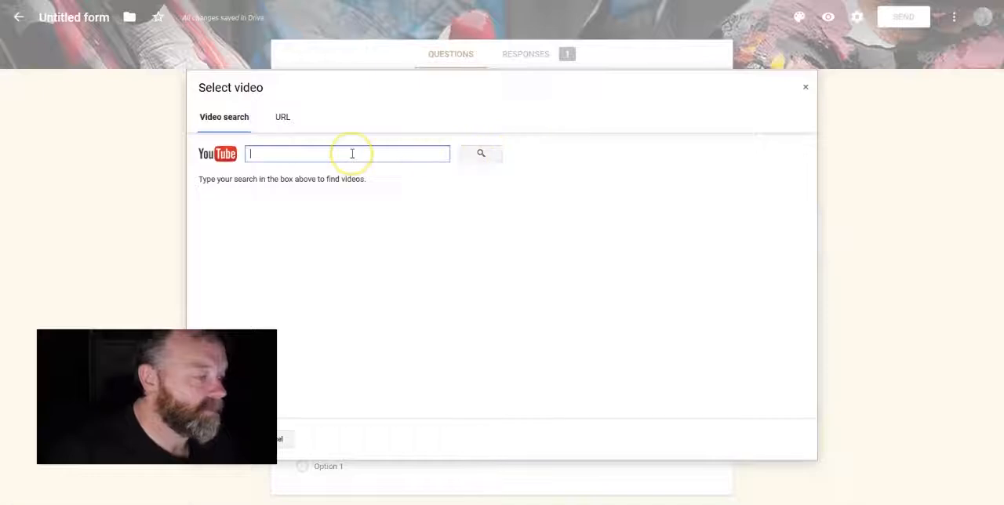
type("the business of art by pau")
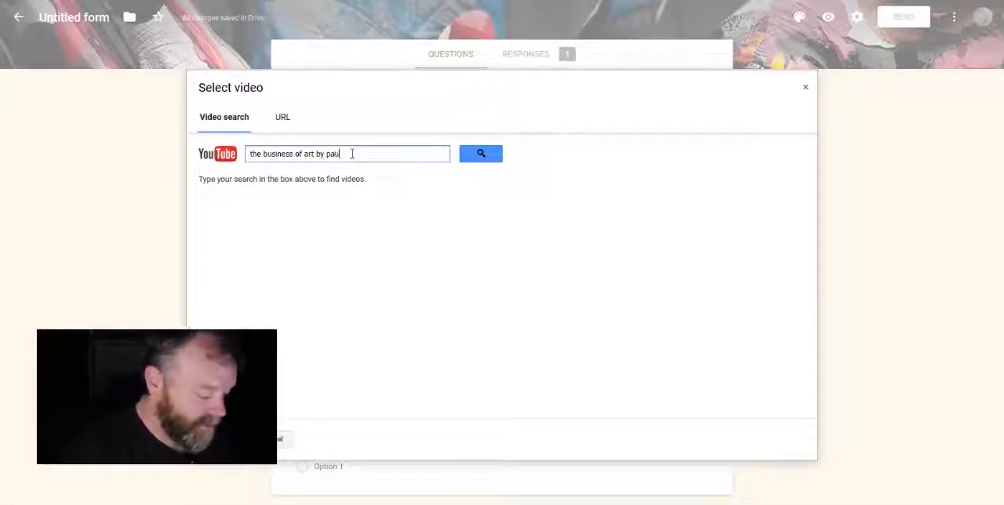
type("l adams")
key("Return")
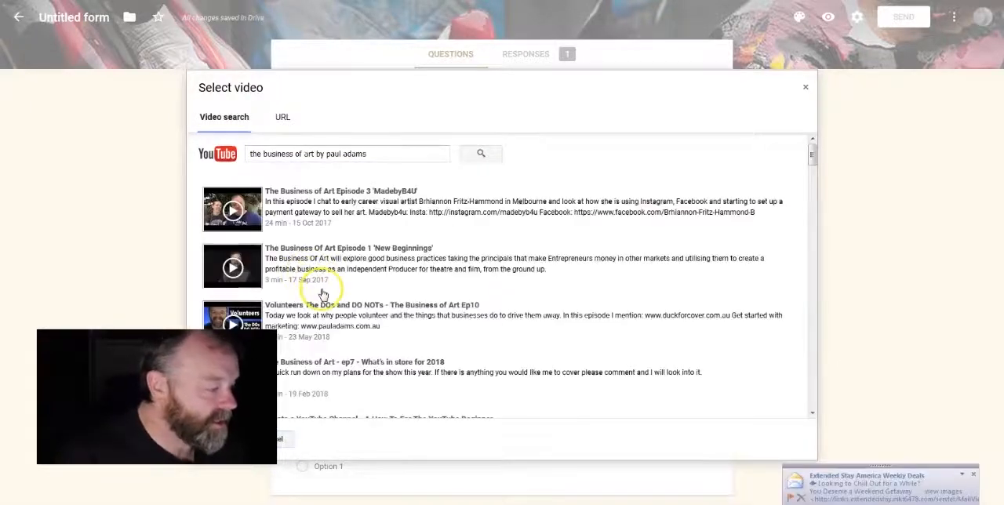
scroll(322, 290, "down", 2)
left_click(334, 239)
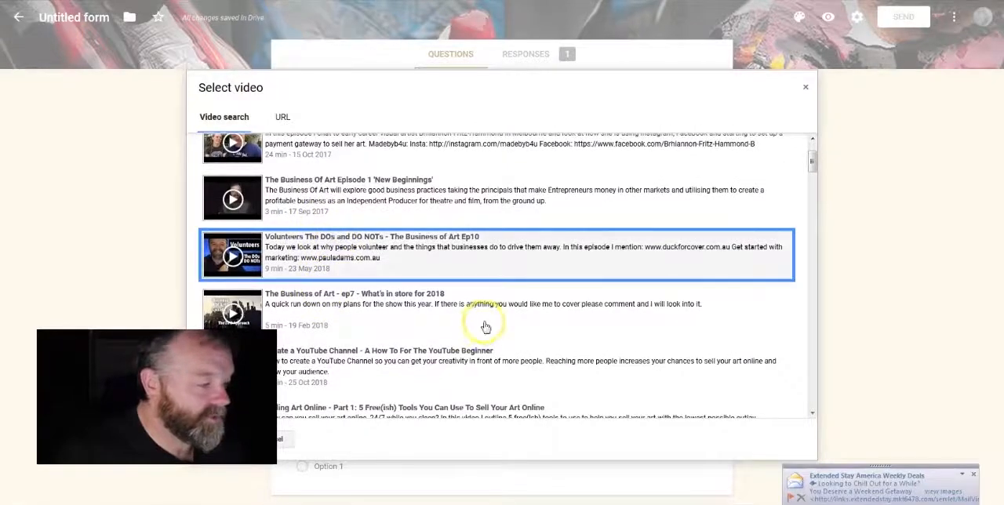
left_click(223, 439)
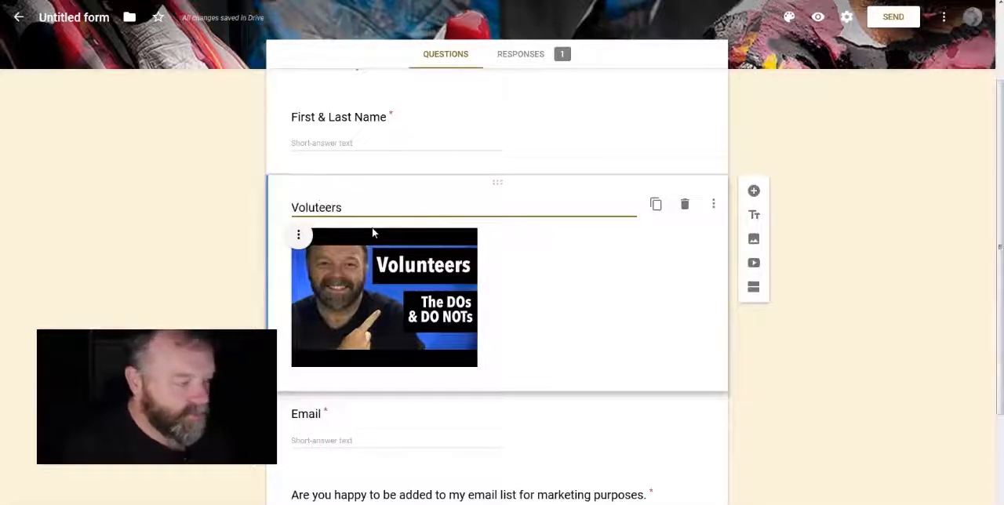
Step: Correct the misspelled video title to "Volunteers" using the spell-check suggestion
left_click(550, 300)
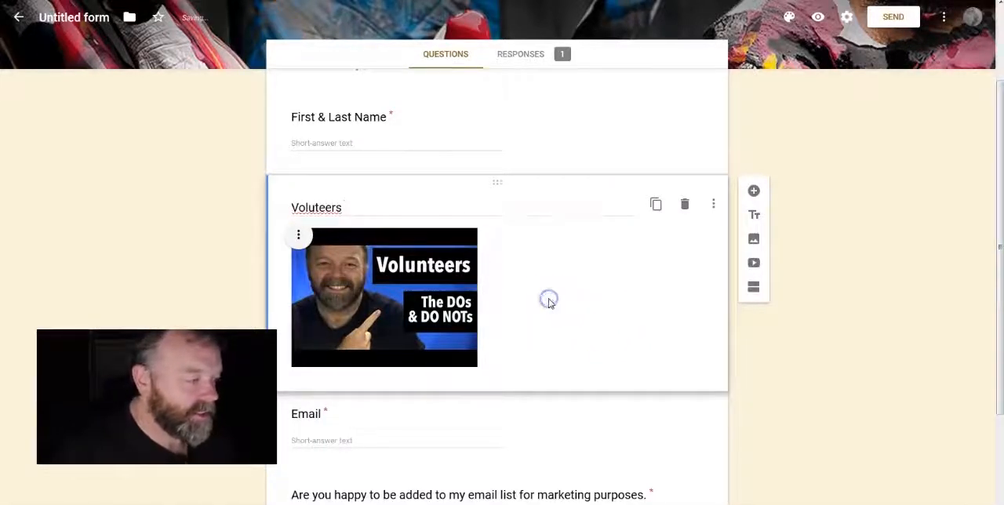
left_click_drag(291, 206, 392, 230)
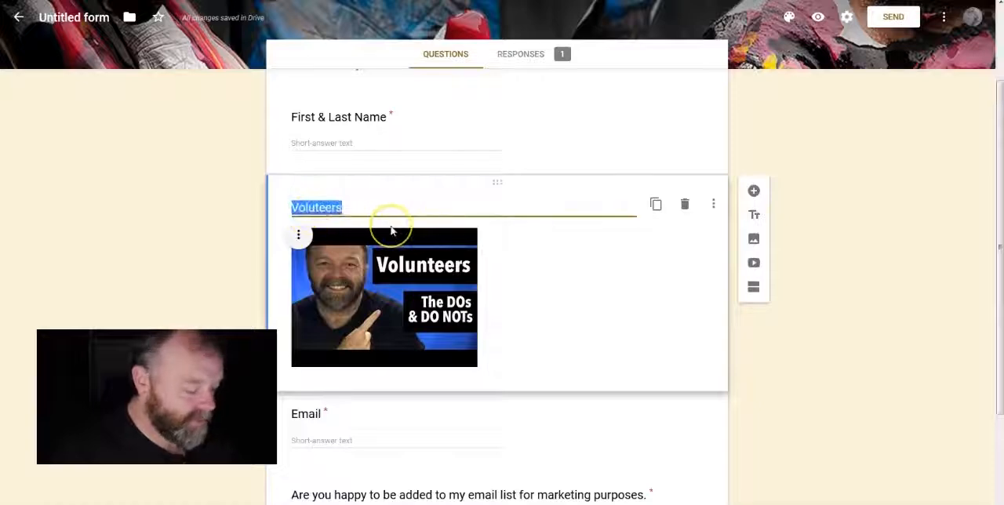
right_click(333, 209)
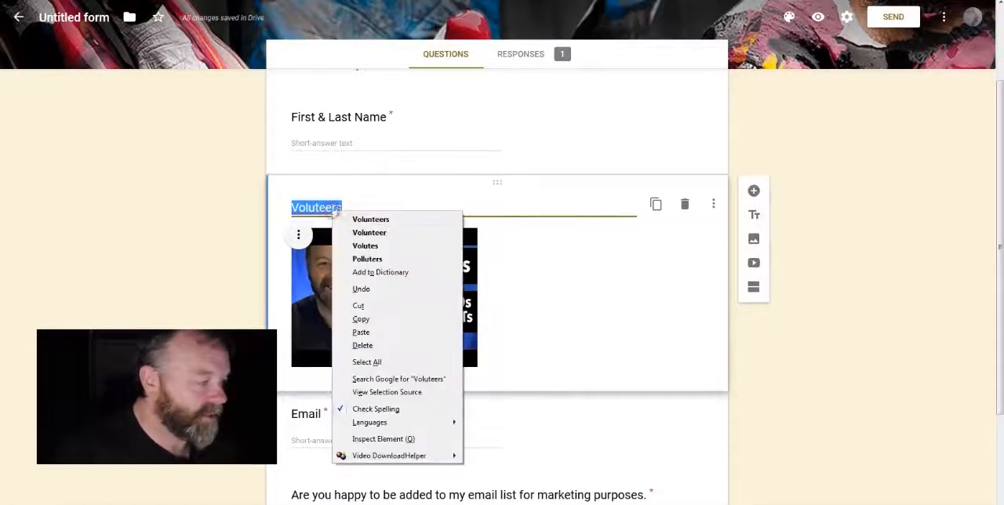
left_click(371, 220)
left_click(558, 311)
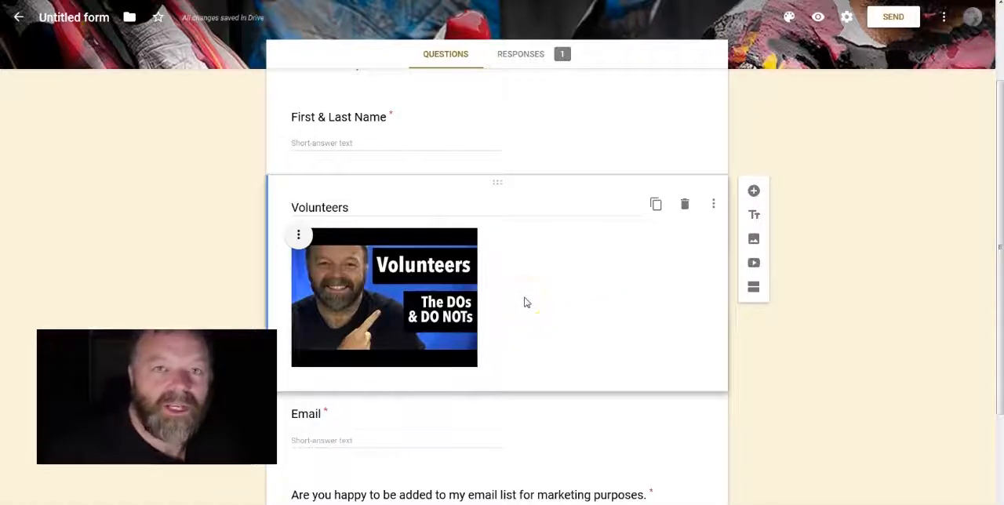
Step: Add a new section directly after the Volunteers video, leaving its title and description at their defaults
left_click(753, 287)
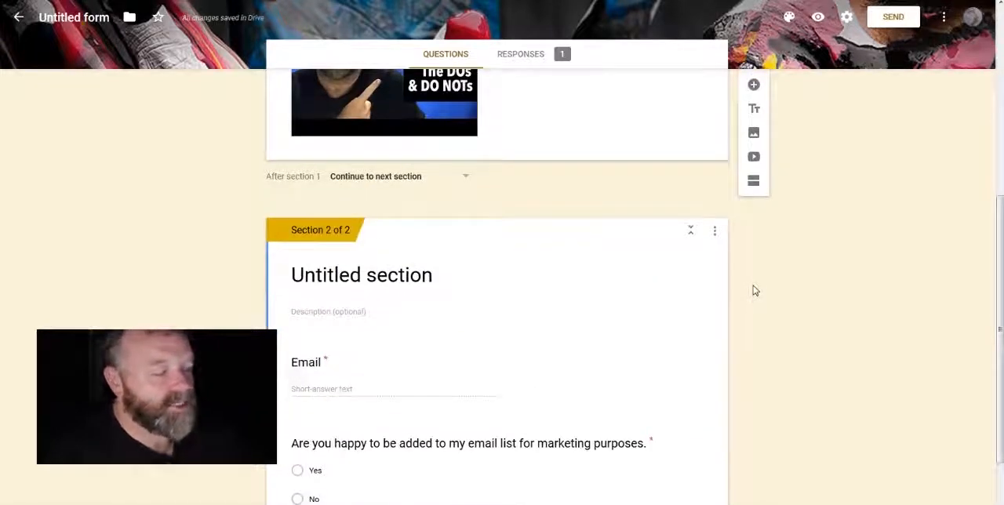
left_click(344, 247)
Step: Review how the survey's questions and video are divided between section 1 and section 2
scroll(567, 258, "up", 3)
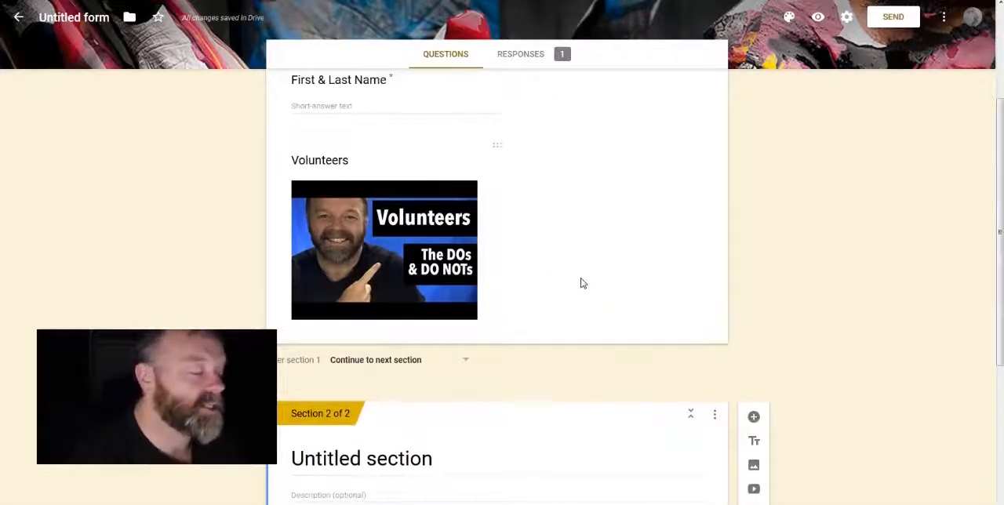
scroll(584, 283, "down", 2)
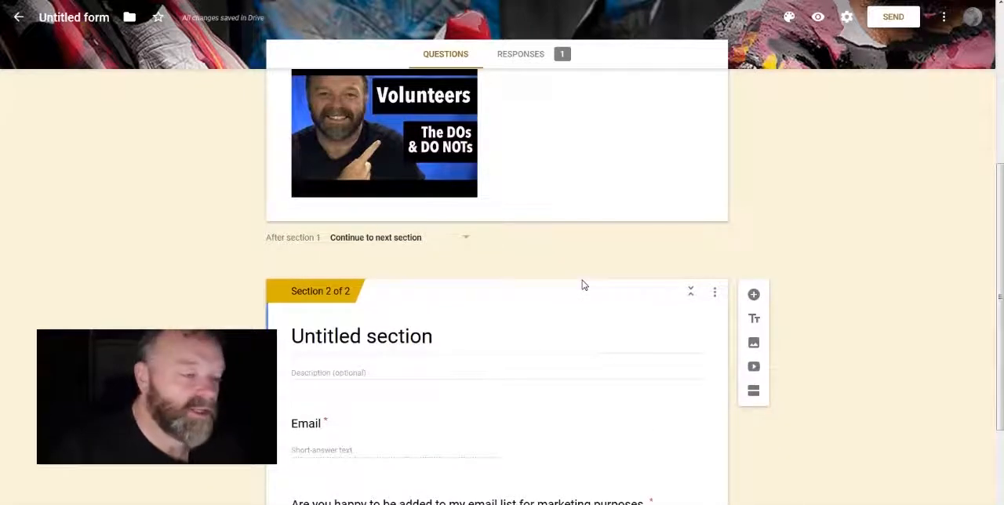
scroll(583, 285, "down", 3)
scroll(583, 285, "up", 3)
left_click(539, 190)
scroll(535, 205, "up", 4)
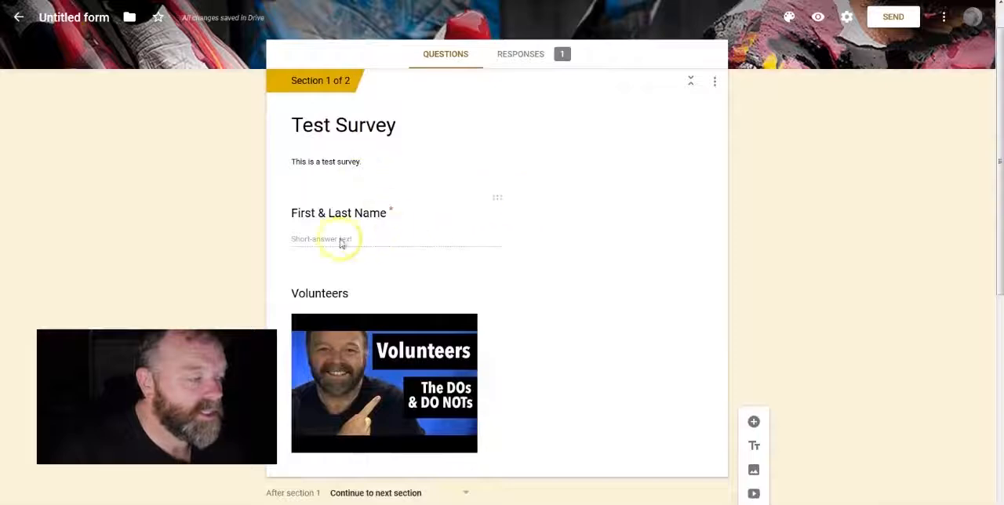
scroll(352, 230, "down", 3)
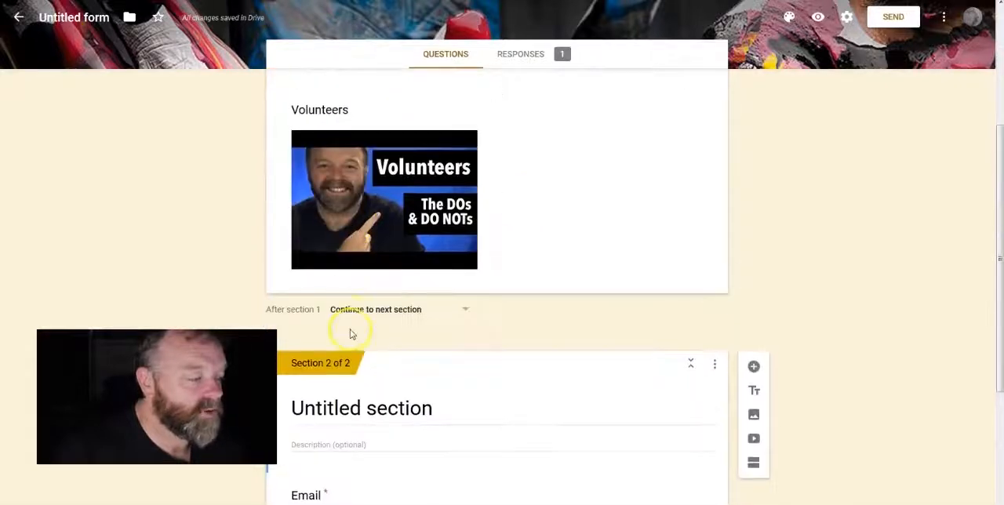
scroll(352, 329, "down", 2)
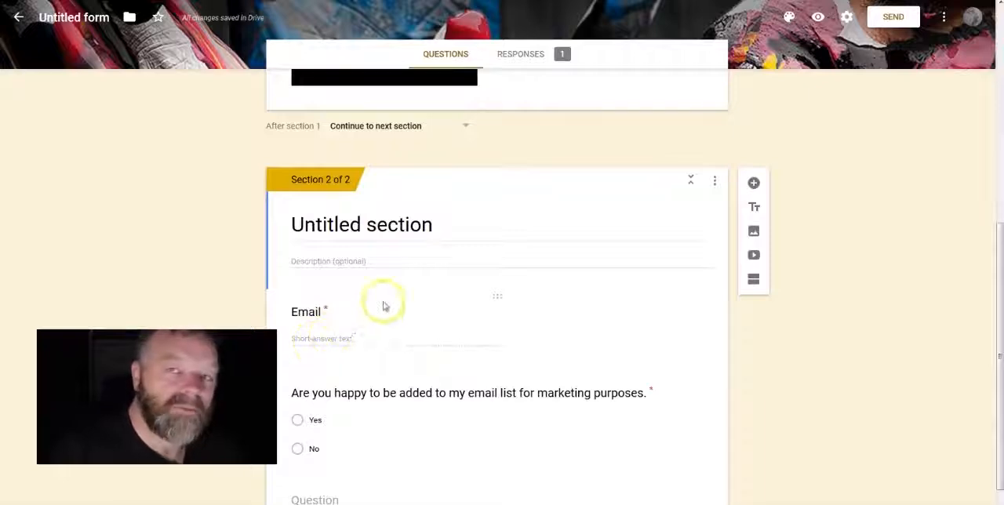
scroll(518, 129, "up", 2)
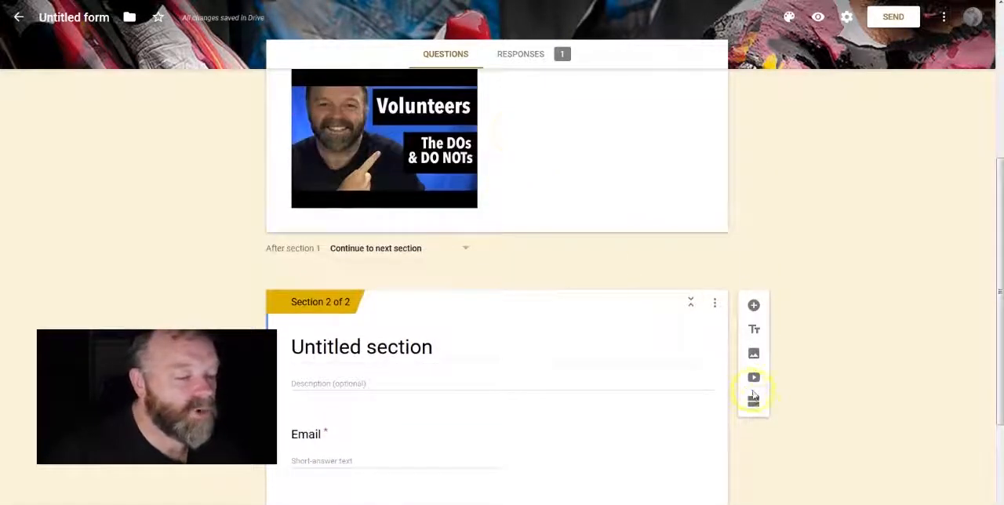
Step: Collapse section 2 and check the navigation options available after section 1, leaving the choice at "Continue to next section"
left_click(693, 304)
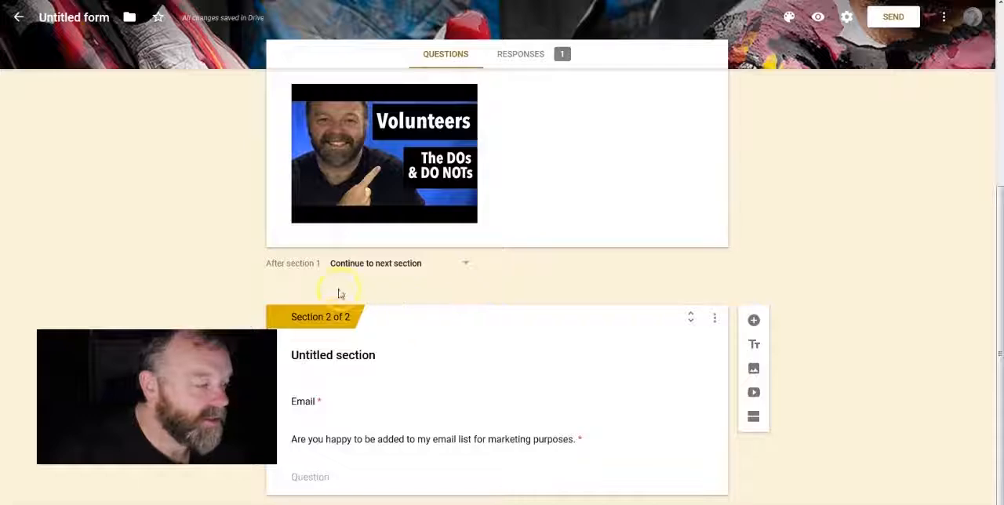
left_click(466, 265)
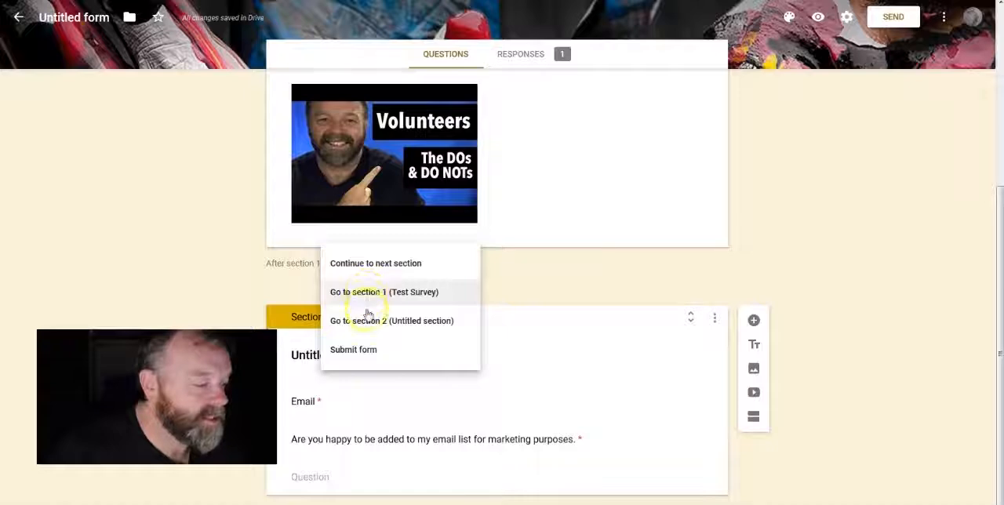
left_click(715, 319)
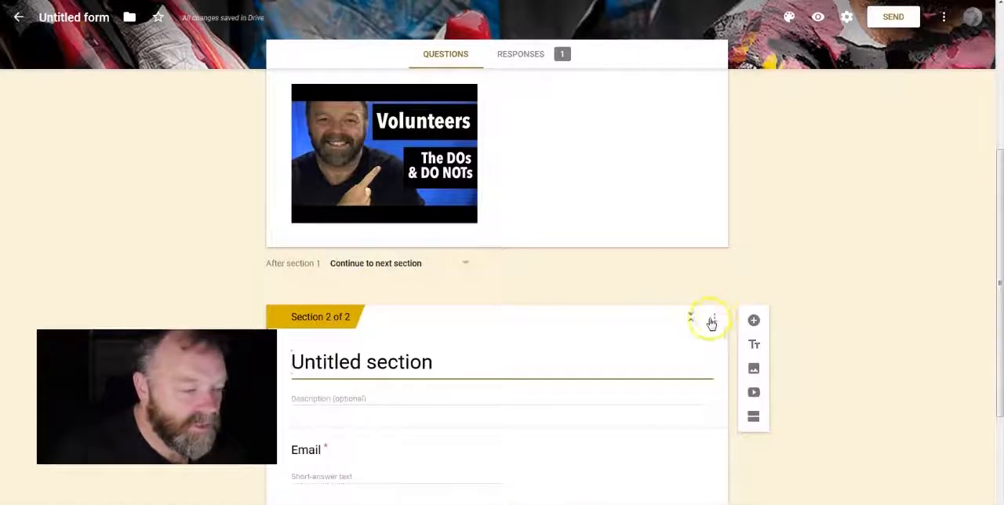
Step: Merge the untitled section 2 with the section above it
left_click(716, 322)
left_click(715, 323)
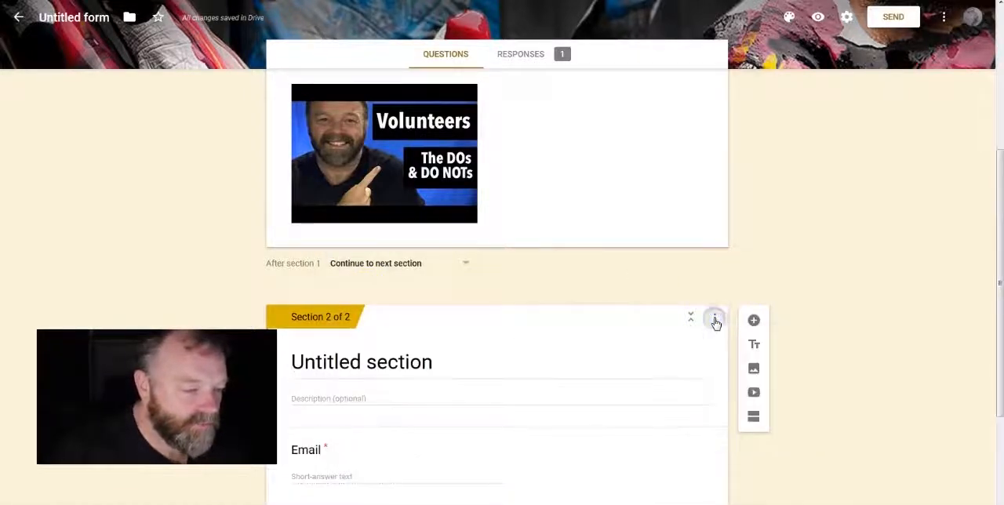
left_click(716, 323)
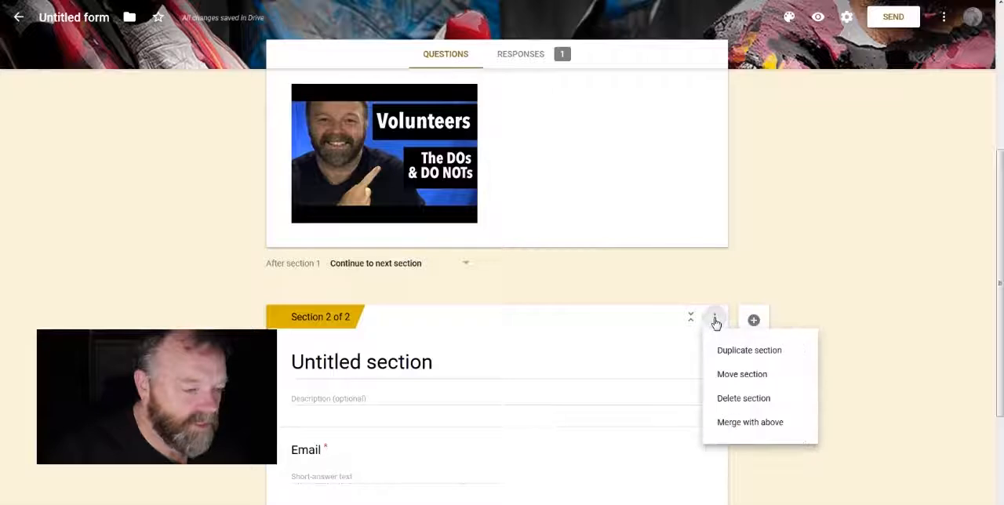
left_click(752, 423)
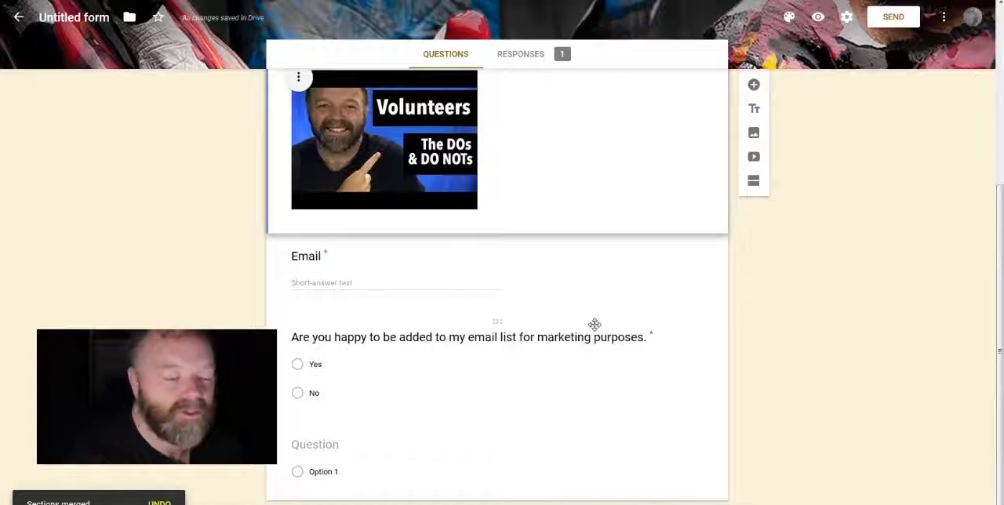
Step: In the form's general settings, enable collecting email addresses, limiting to 1 response and editing after submit, and save them
scroll(595, 326, "up", 5)
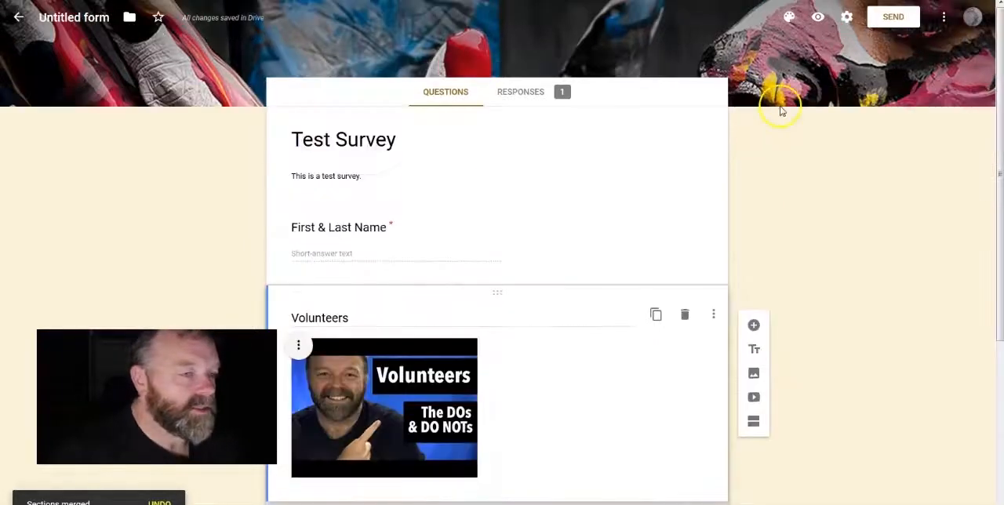
left_click(847, 16)
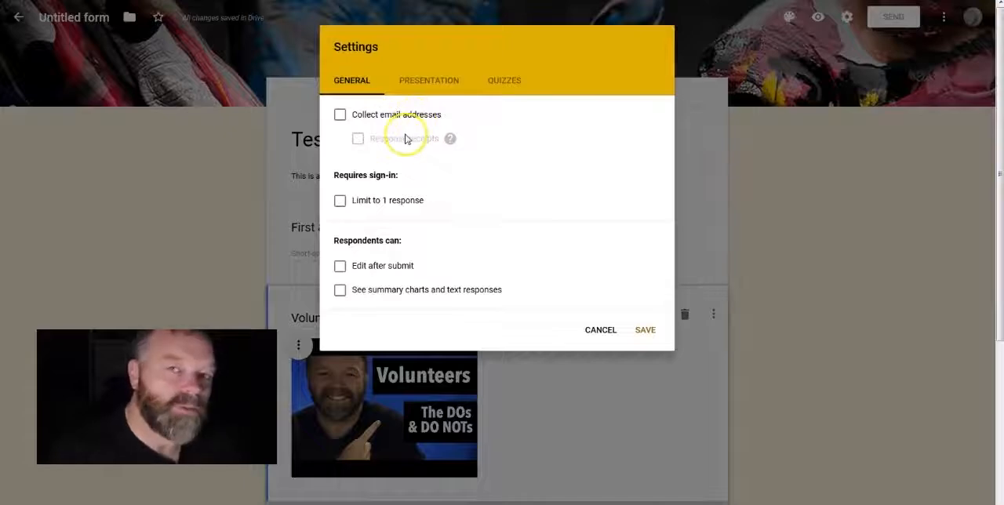
left_click(353, 115)
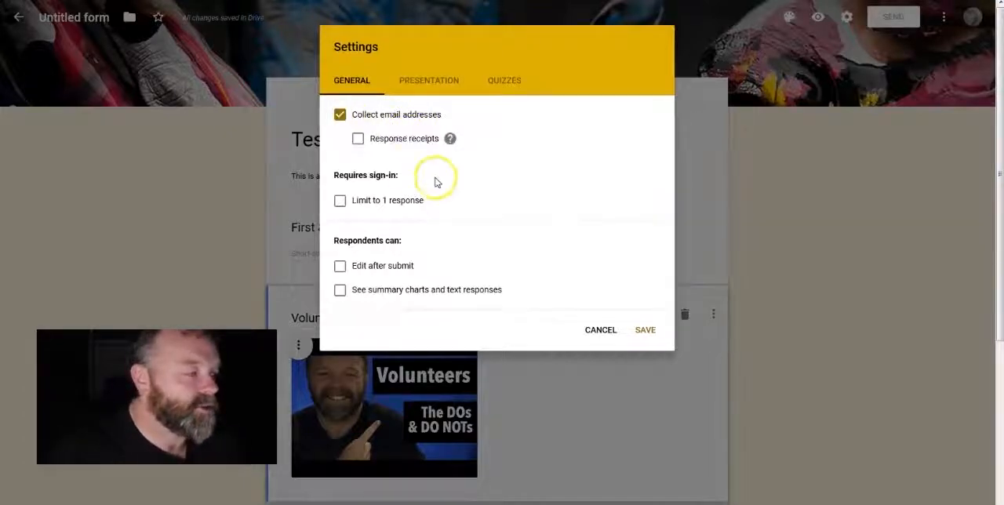
left_click(450, 139)
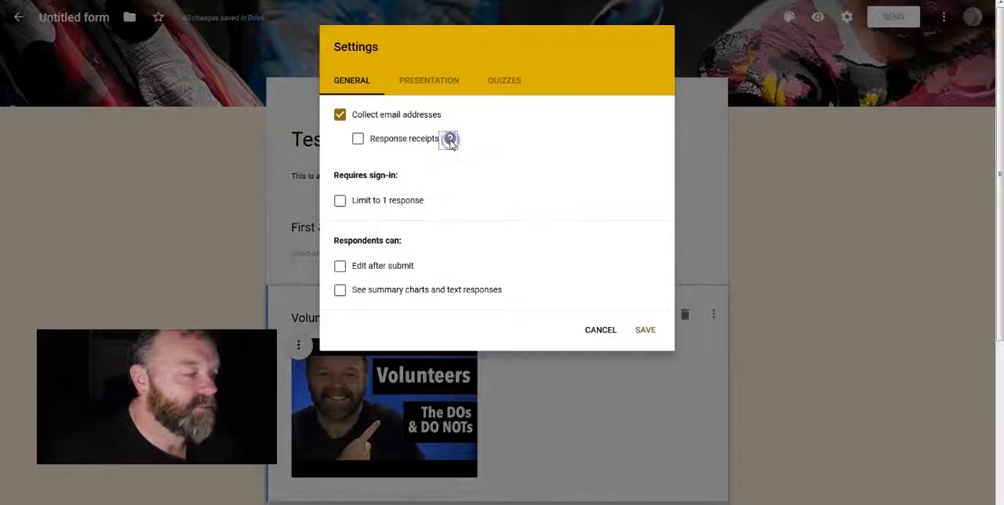
mouse_move(451, 142)
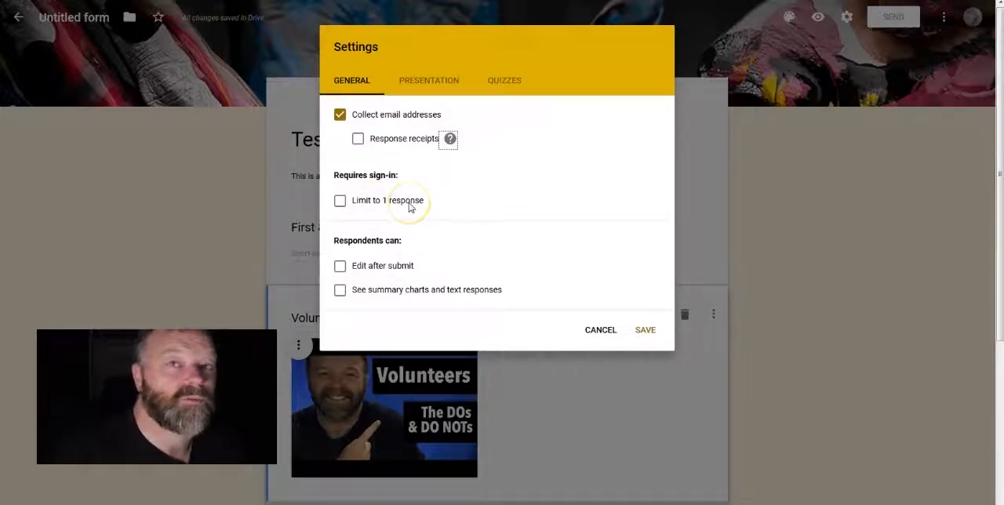
left_click(342, 201)
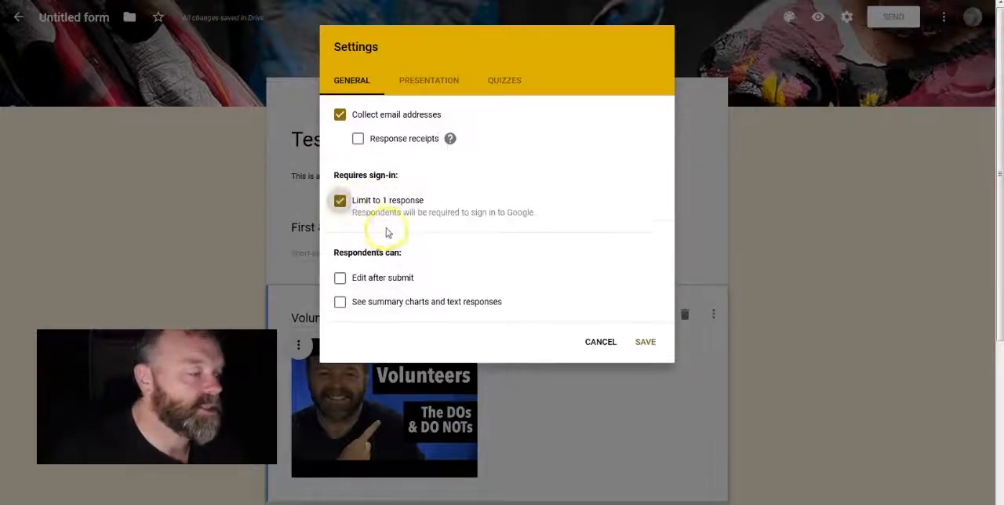
left_click(342, 283)
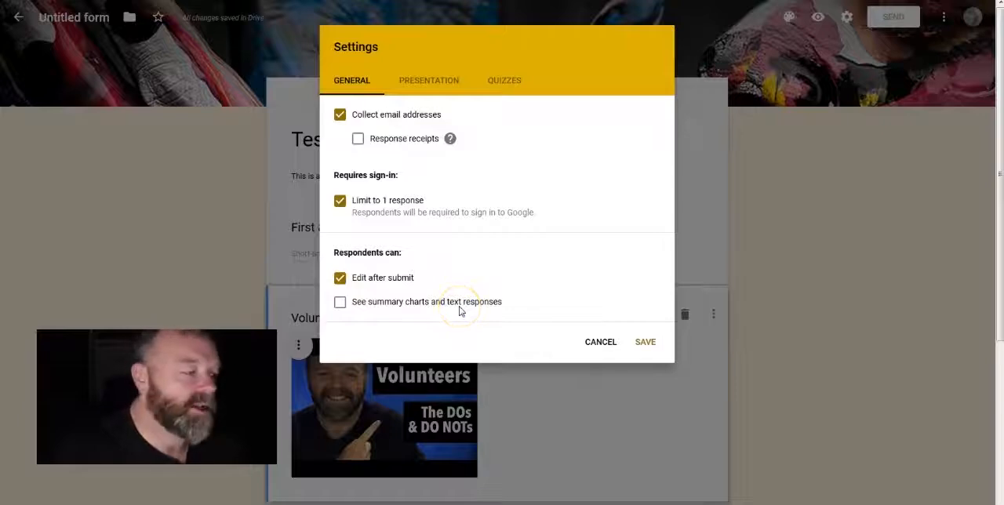
left_click(645, 343)
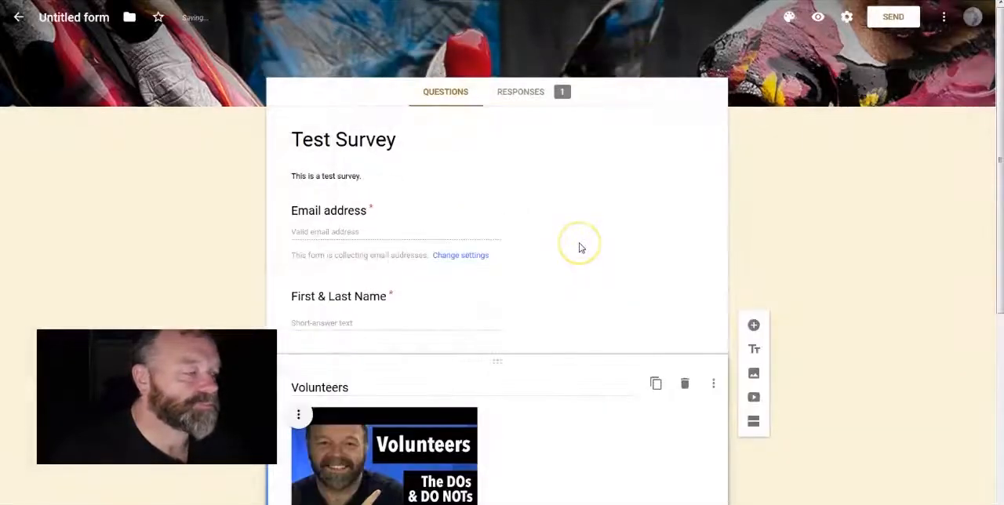
Step: Reopen the form's settings from the automatic email address question, turn off collecting email addresses and save
scroll(578, 245, "down", 1)
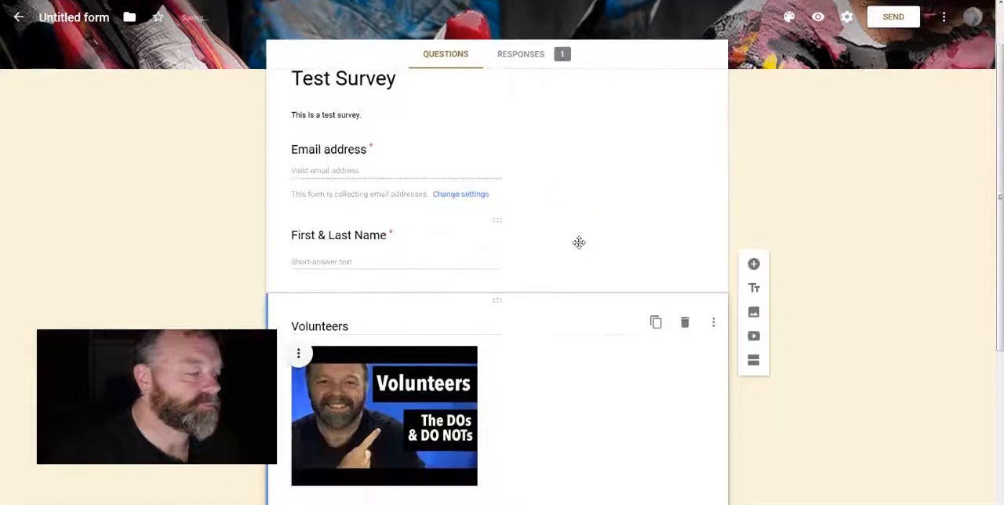
left_click(319, 152)
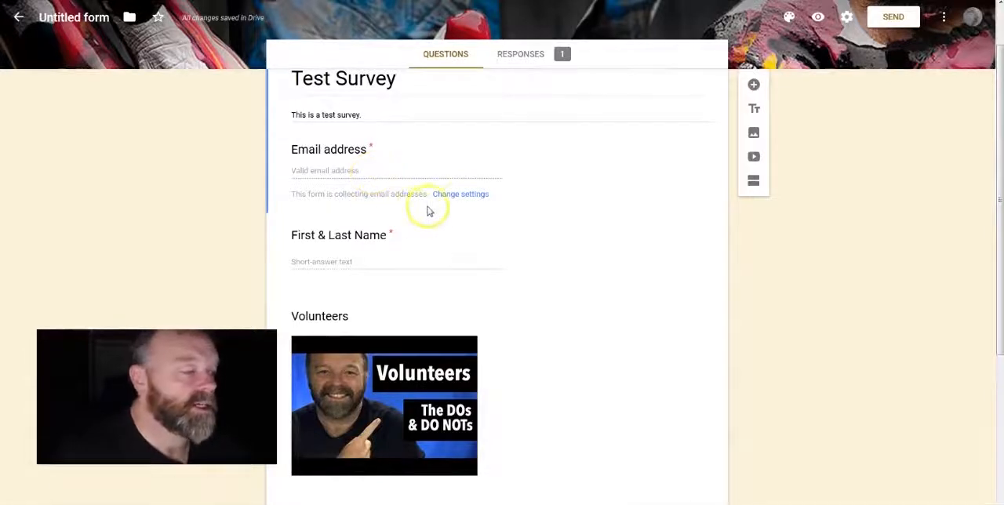
left_click(469, 195)
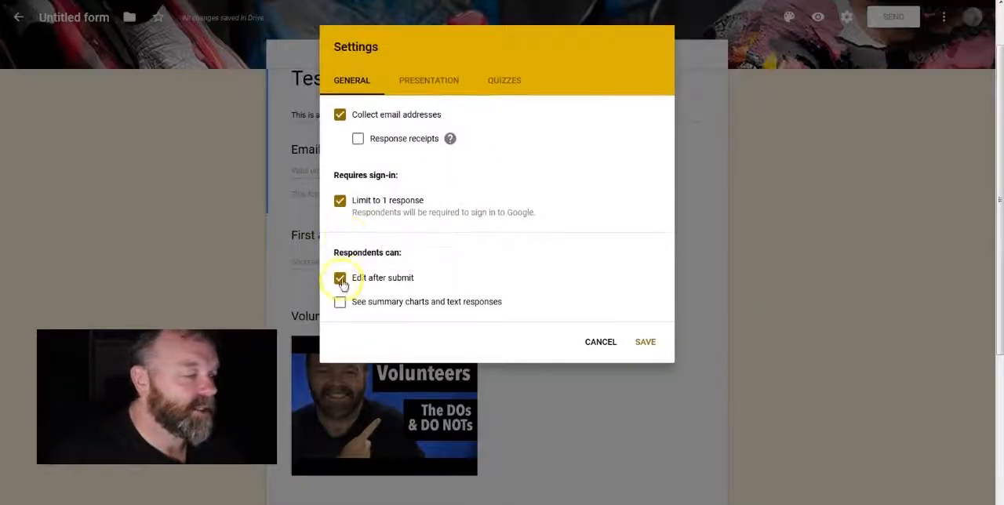
left_click(340, 114)
left_click(642, 337)
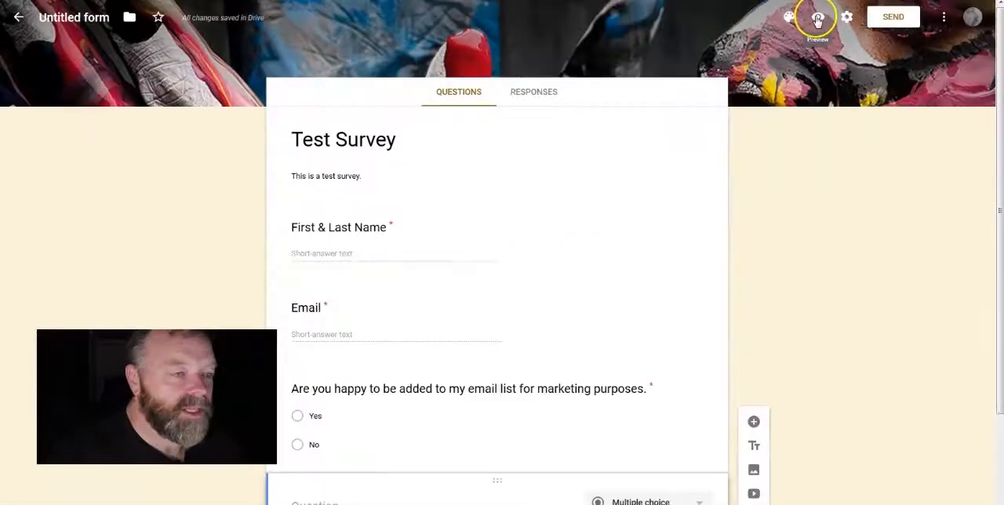
Step: Preview the survey and submit a test response with a first name, a sample email address and "Yes" for marketing consent
left_click(818, 20)
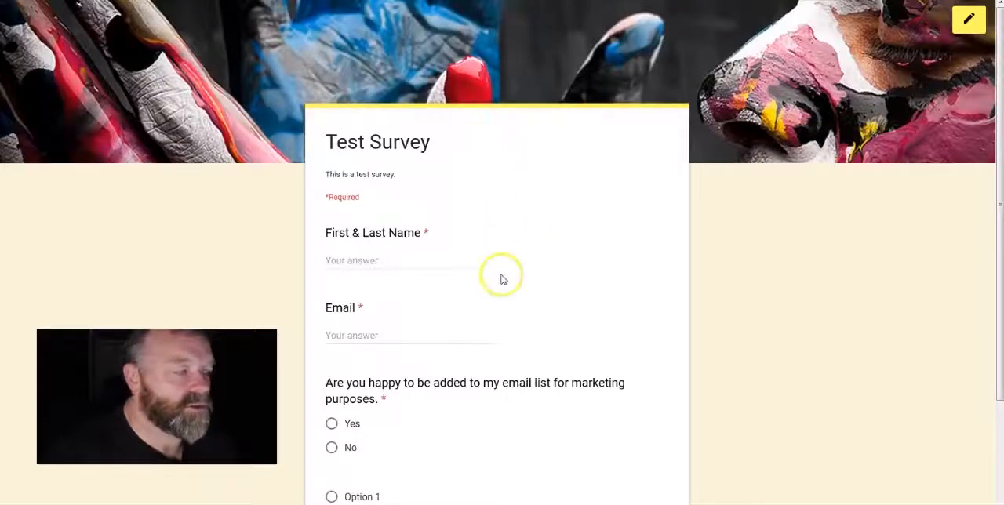
scroll(465, 273, "down", 2)
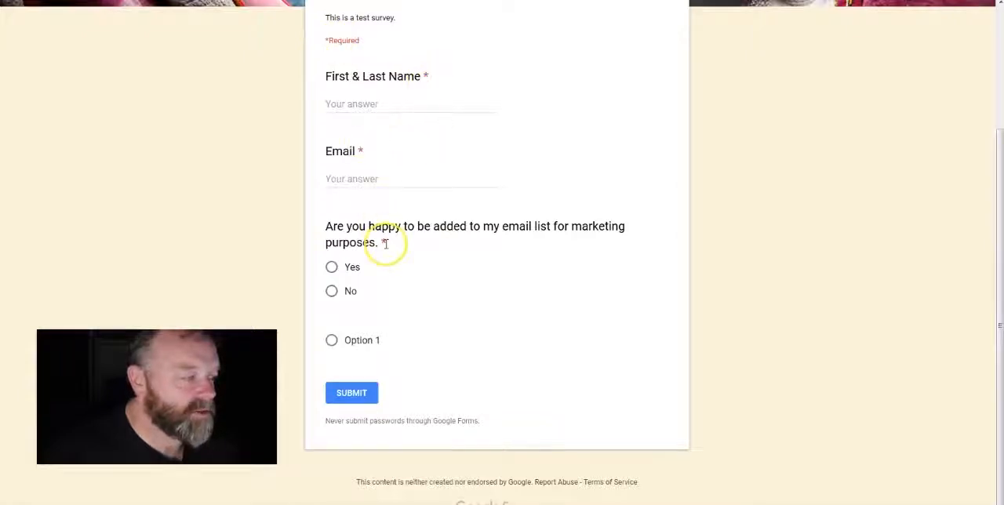
scroll(455, 235, "up", 2)
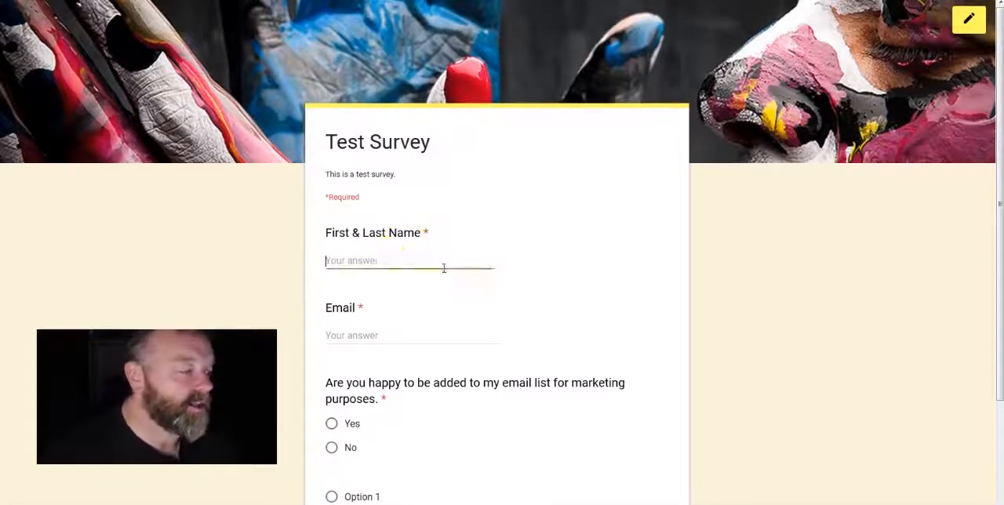
key("Tab")
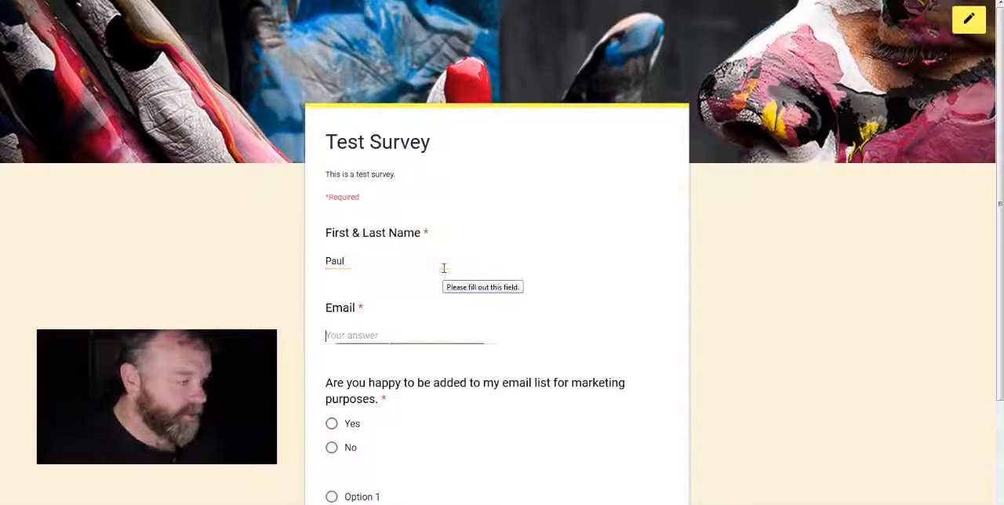
type("email@")
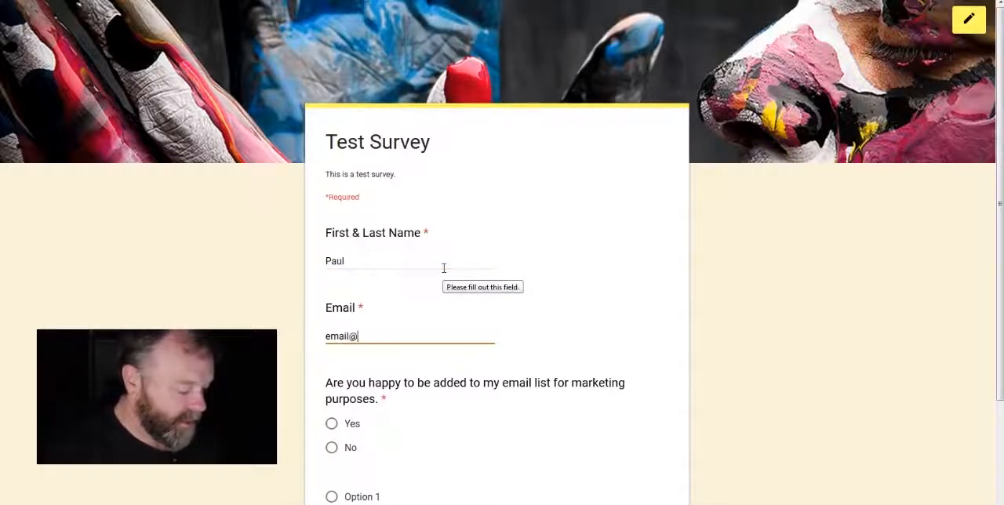
type("email.com")
key("Tab")
scroll(453, 369, "down", 2)
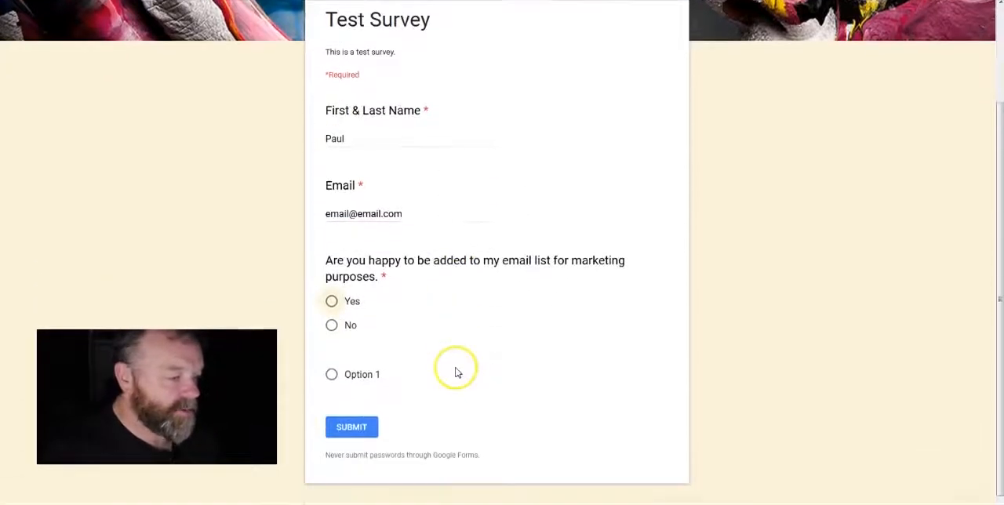
left_click(331, 305)
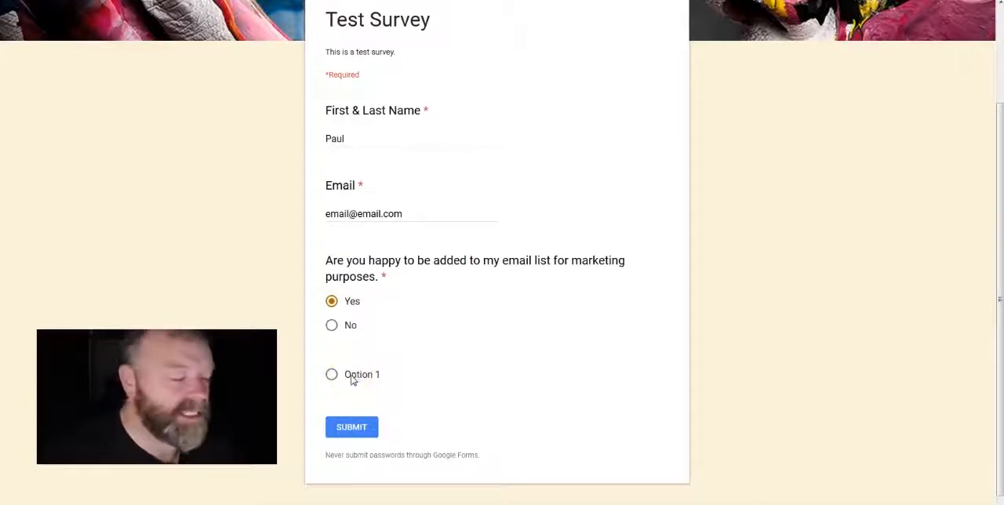
left_click(357, 428)
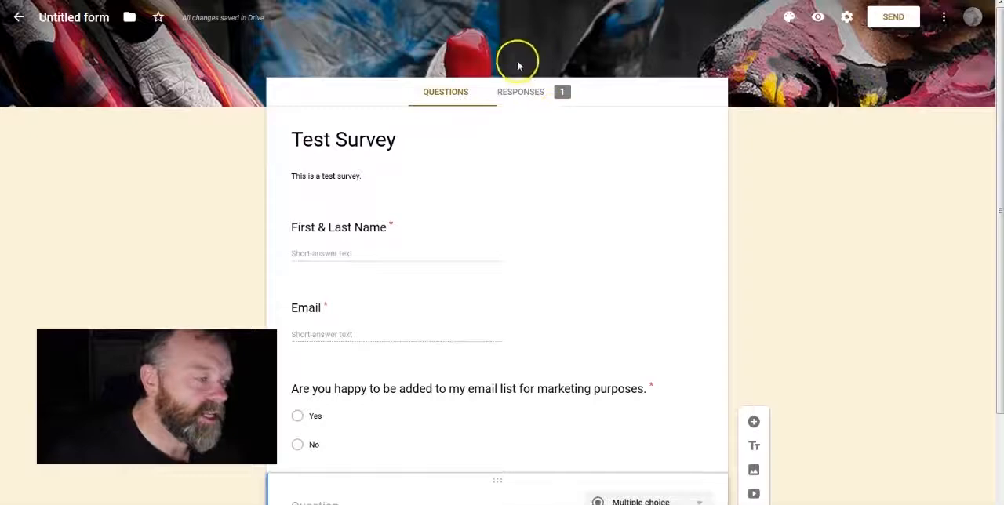
Step: Examine the submitted test response in both the summary and individual views, and return to the survey's questions
left_click(565, 110)
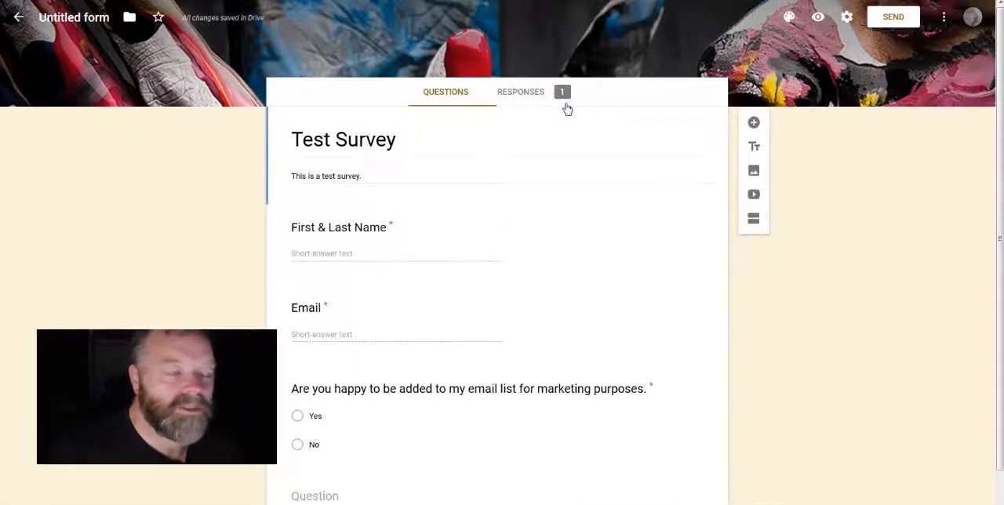
left_click(523, 95)
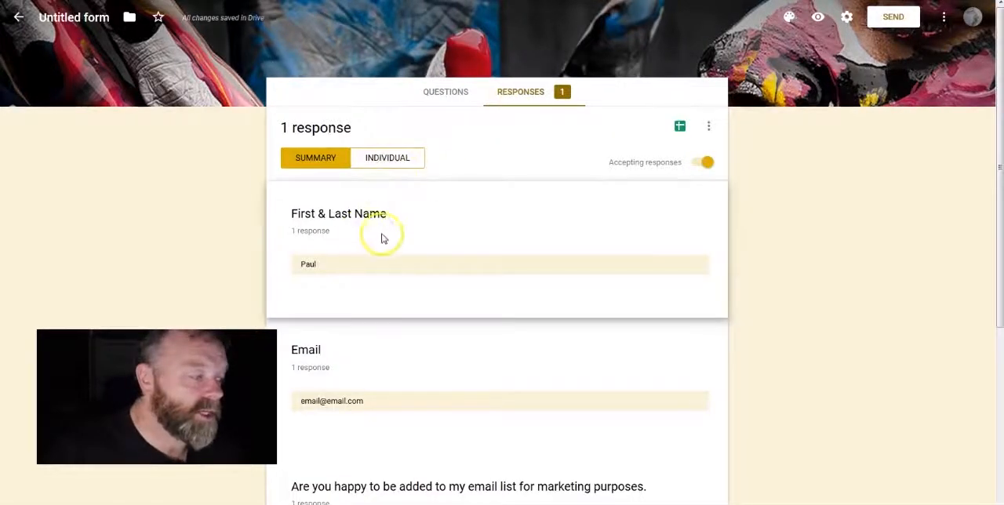
scroll(382, 237, "down", 3)
scroll(382, 238, "up", 3)
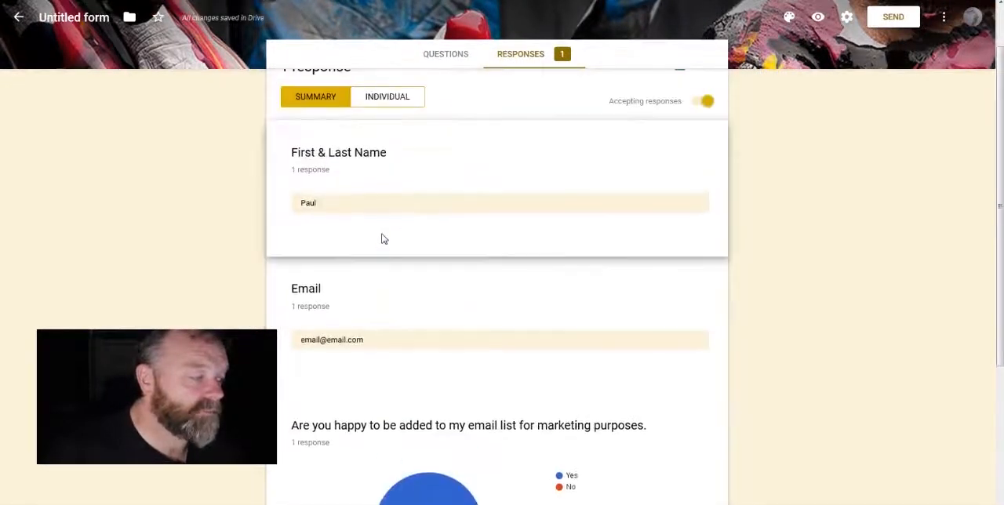
left_click(402, 166)
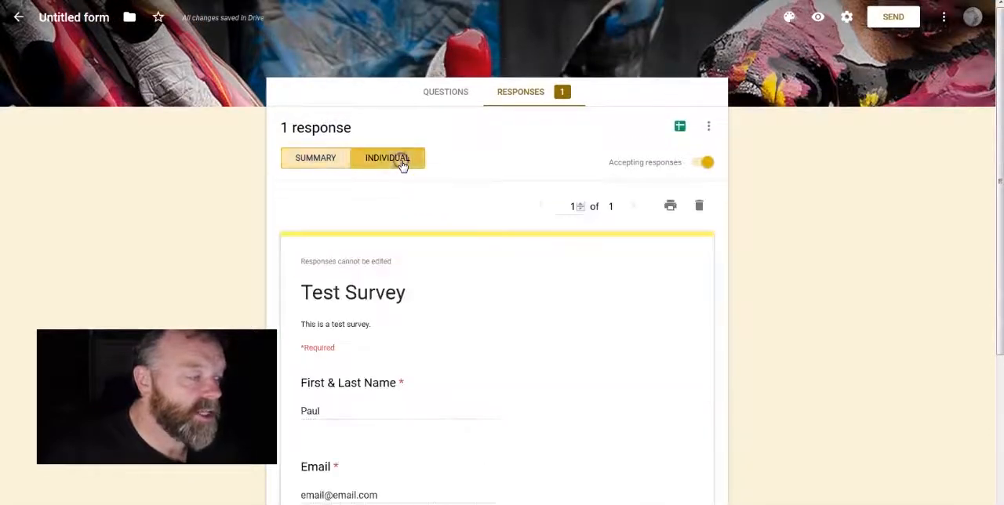
left_click(306, 161)
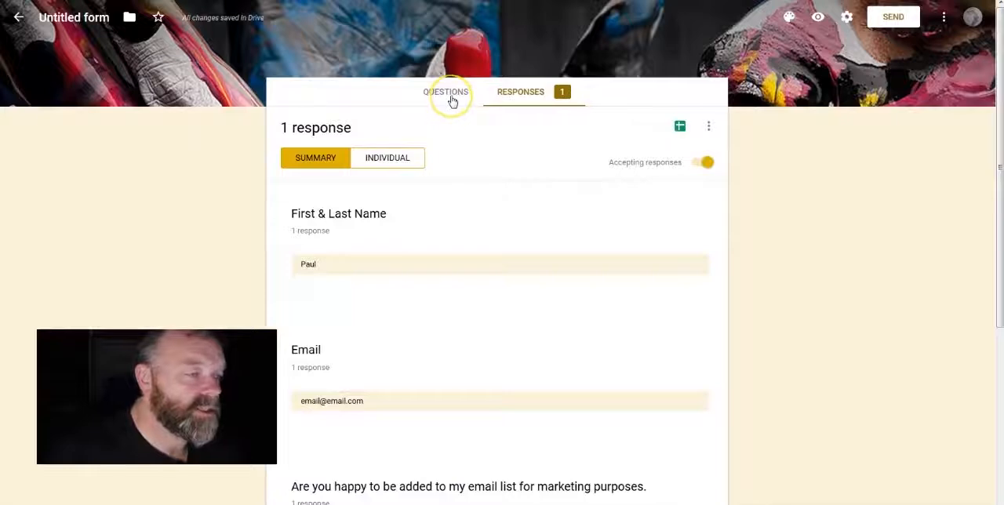
left_click(452, 96)
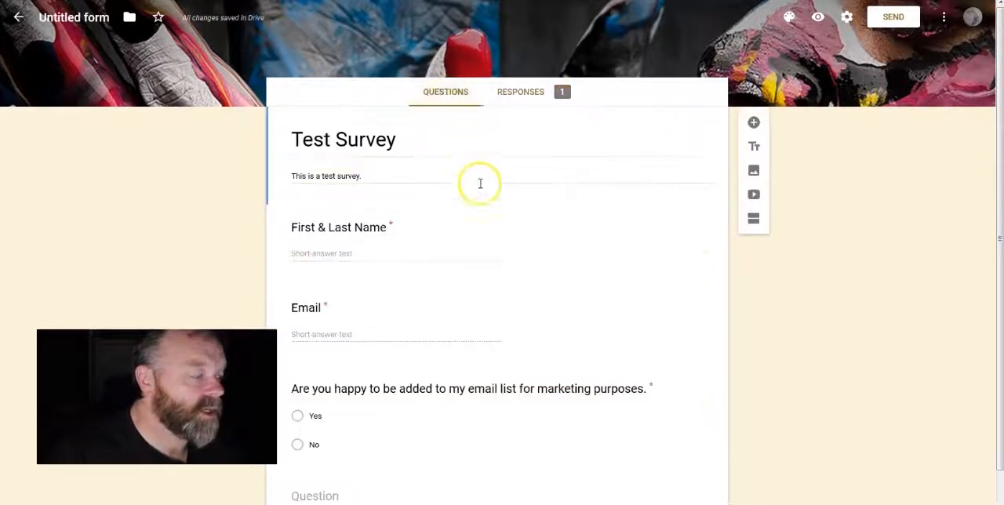
Step: Preview the survey and submit a second test response with "My Name", another sample email address and "No" for marketing consent
scroll(482, 220, "down", 2)
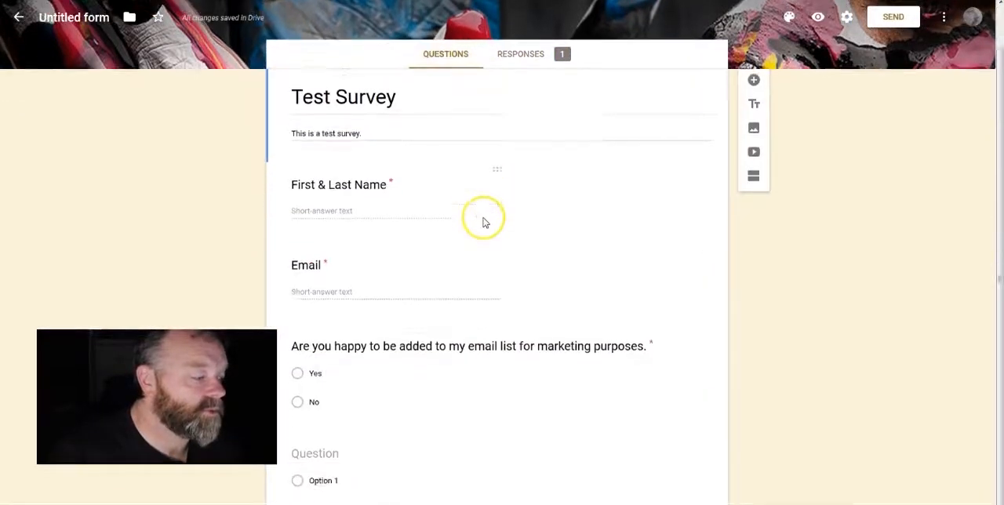
left_click(818, 17)
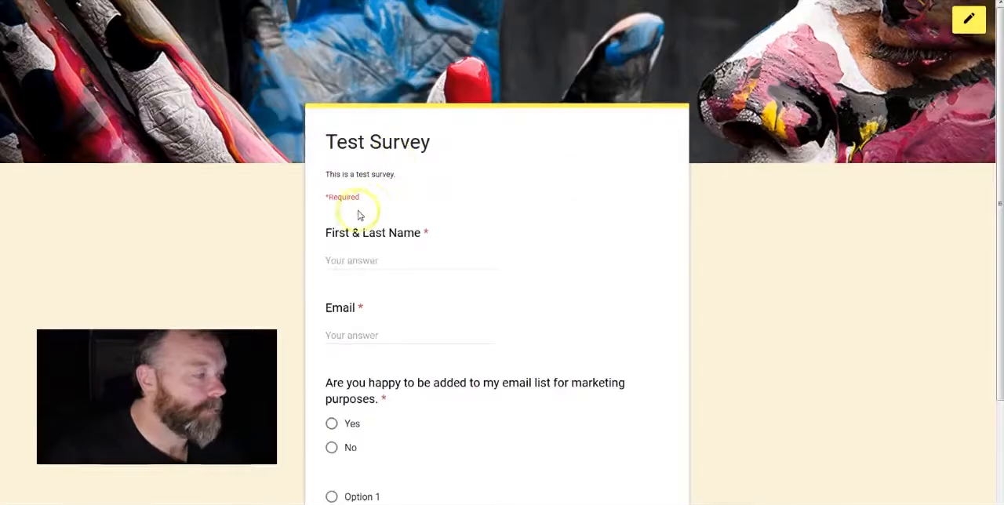
left_click(378, 265)
type("My Name")
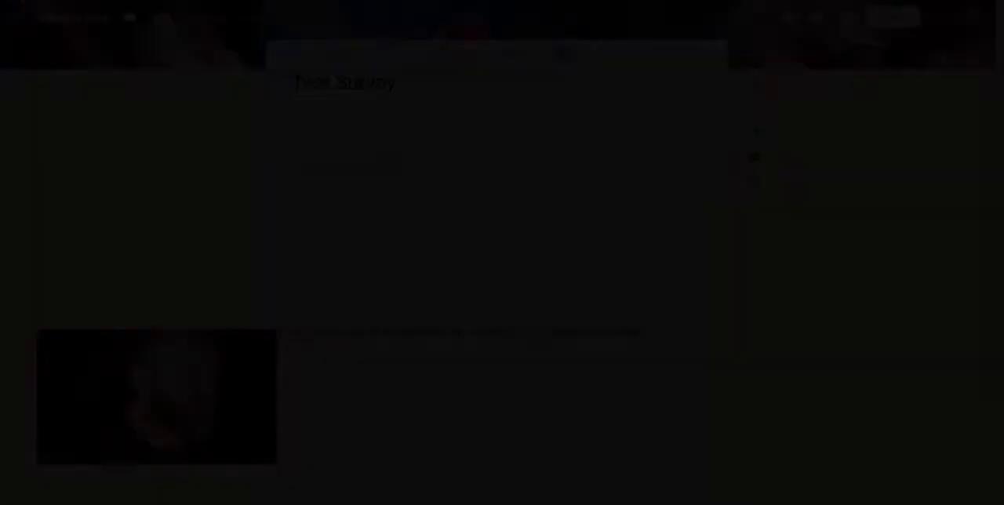
Step: Examine the summary of the survey's responses, from the names and emails down to the marketing consent chart
left_click(529, 54)
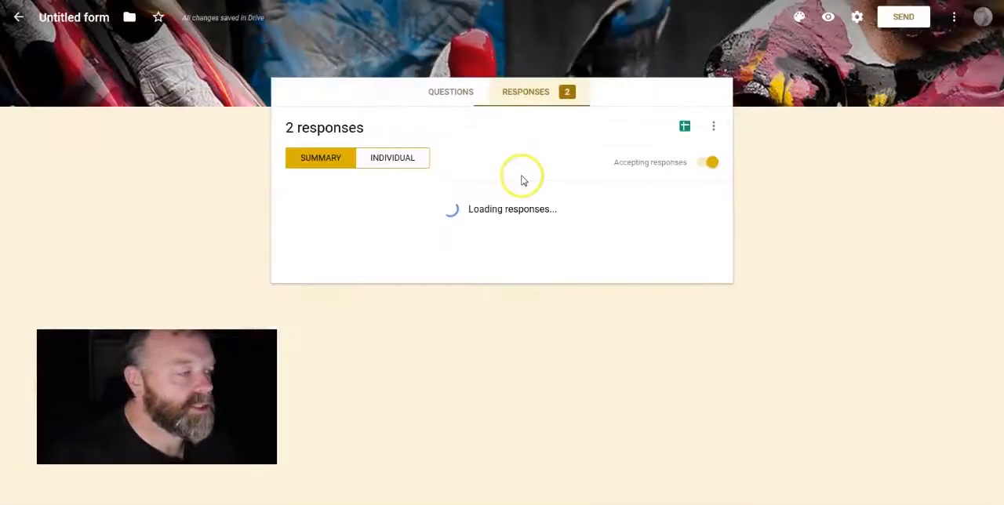
scroll(362, 224, "down", 2)
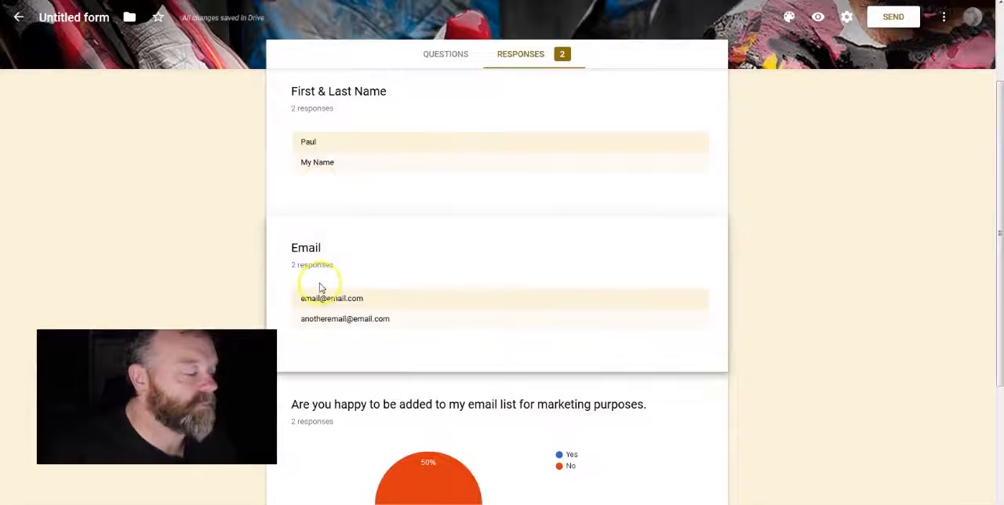
scroll(321, 275, "down", 1)
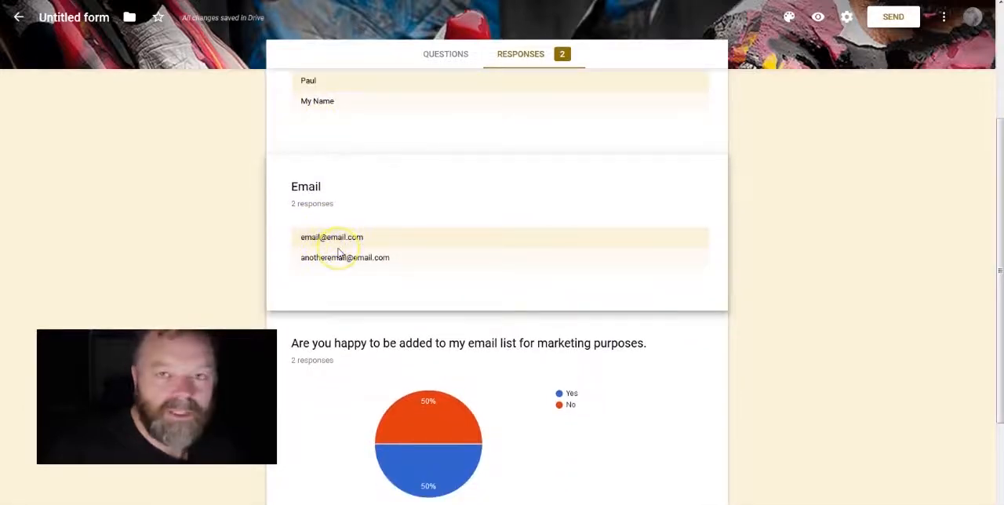
scroll(361, 365, "down", 2)
mouse_move(460, 263)
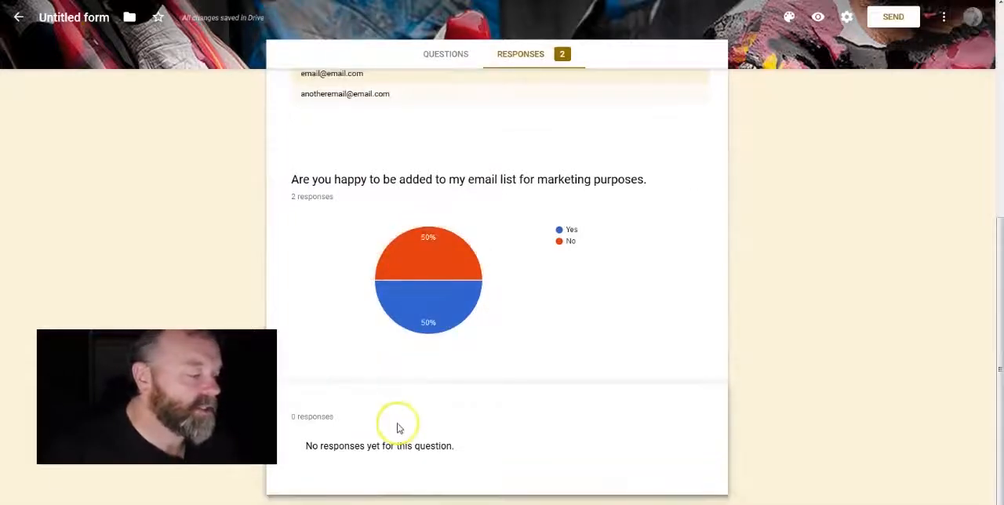
scroll(400, 422, "up", 5)
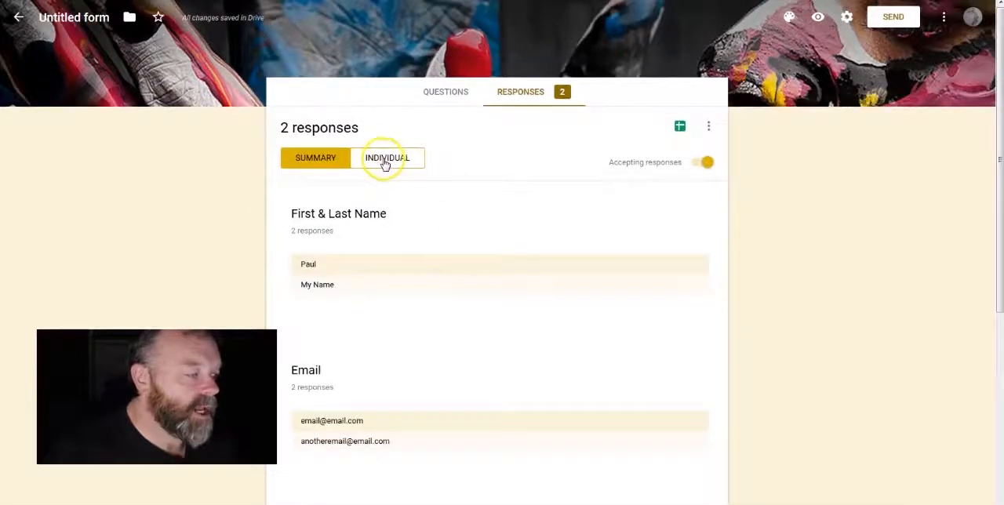
Step: View the survey's responses individually up to the second one, and briefly check the Personalised Sonnet Questionnaire form
left_click(385, 160)
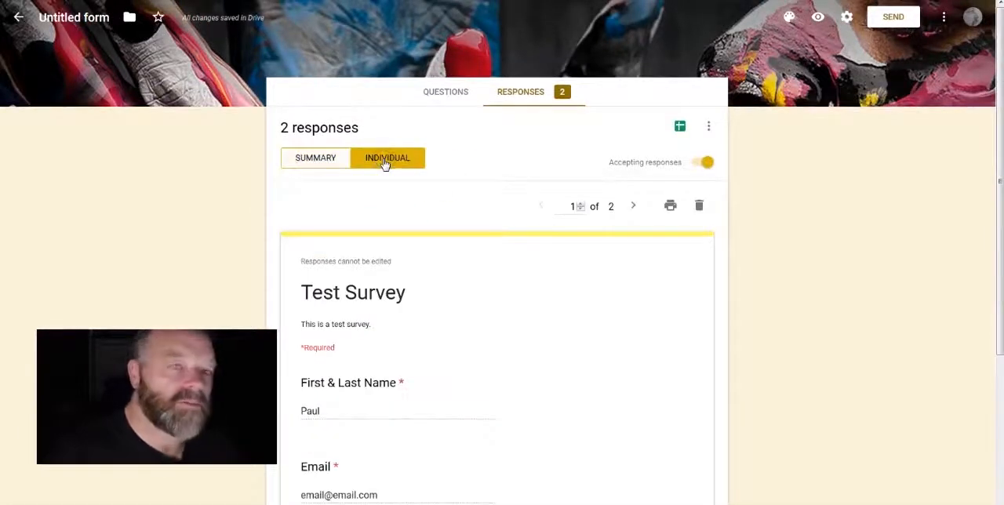
scroll(479, 287, "down", 3)
scroll(439, 236, "up", 1)
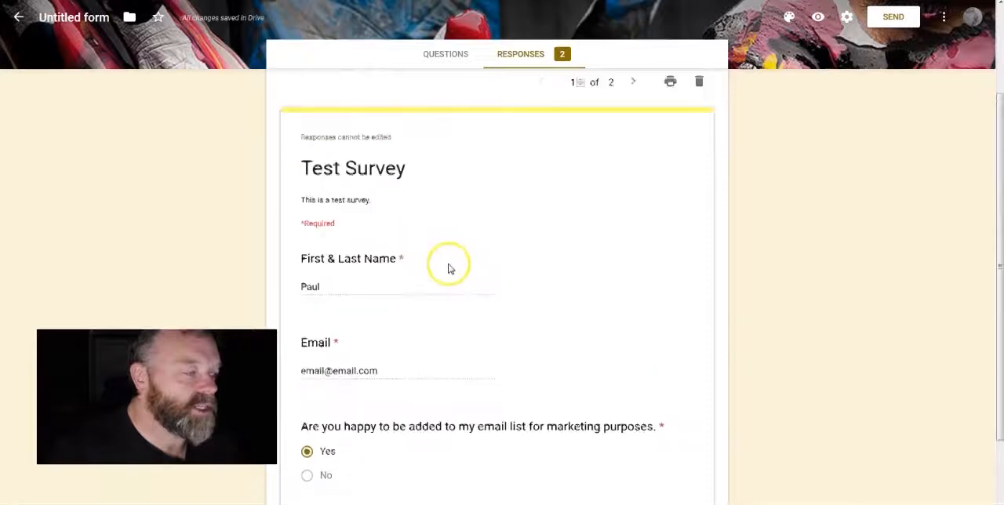
scroll(448, 270, "up", 2)
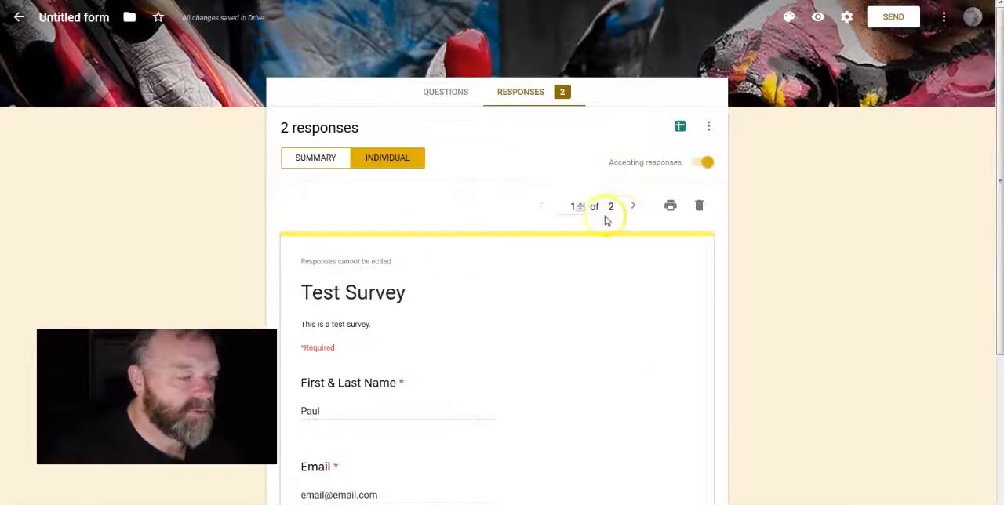
left_click(633, 206)
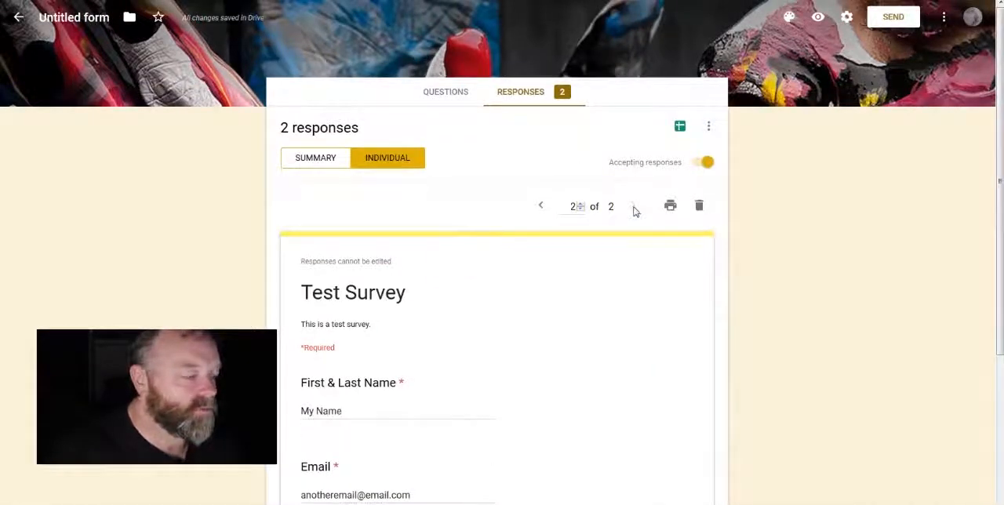
left_click(631, 209)
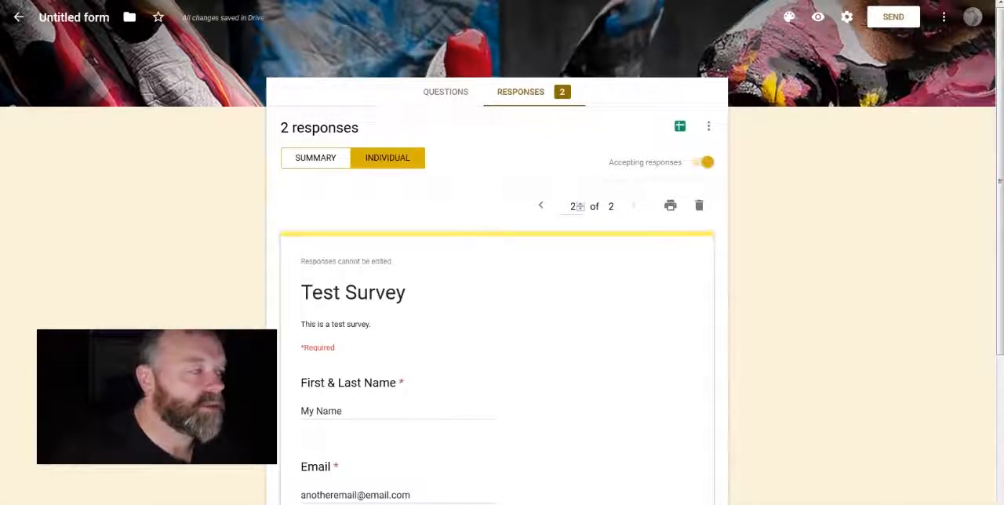
left_click(379, 0)
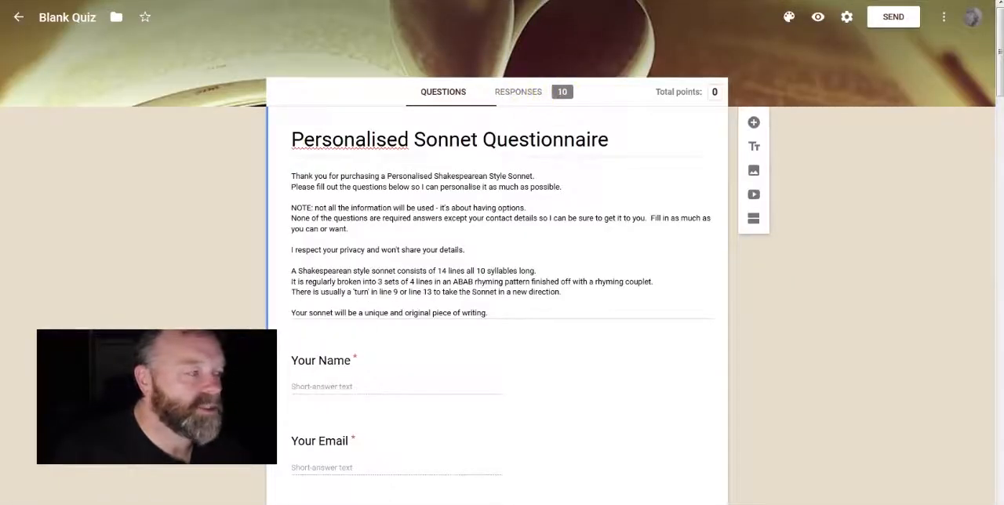
left_click(502, 1)
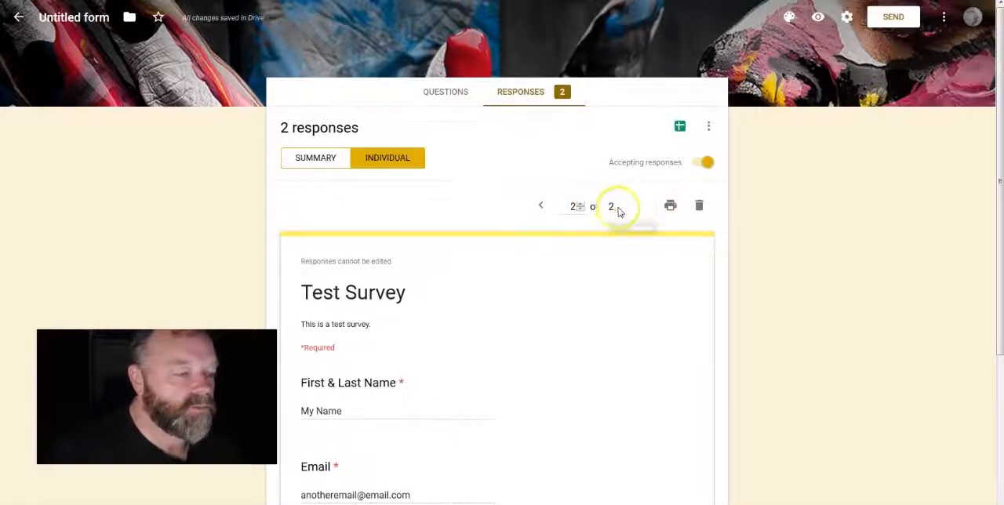
Step: Delete the second test response, submitted as "My Name", from the individual responses
left_click(669, 220)
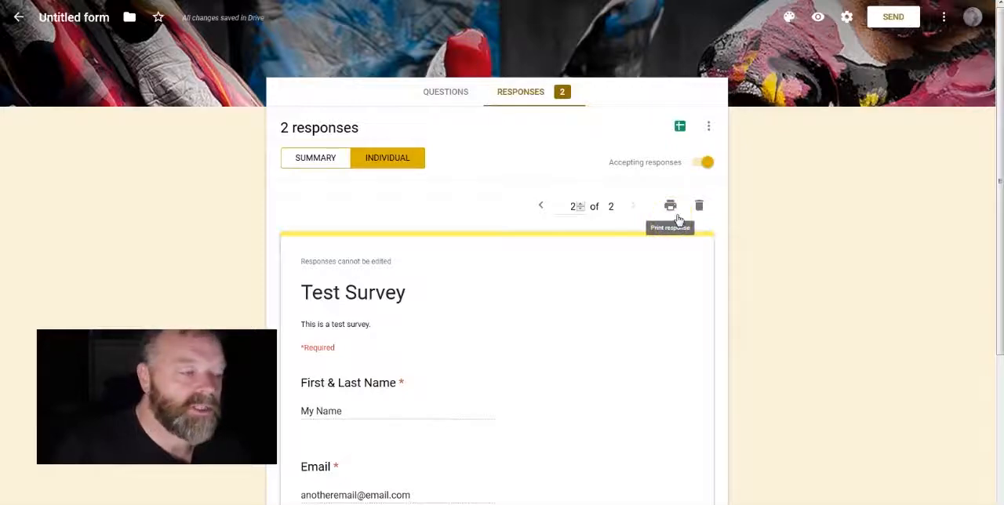
left_click(699, 205)
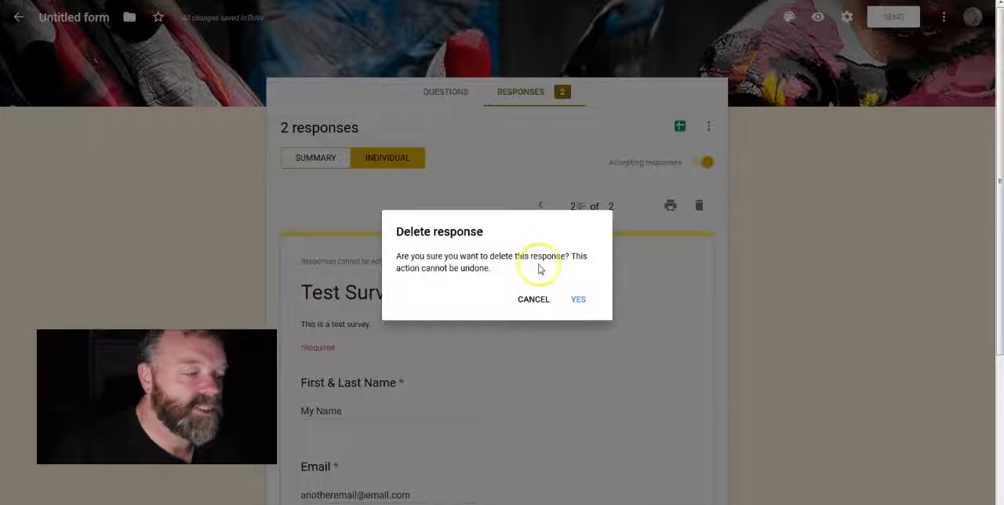
left_click(578, 302)
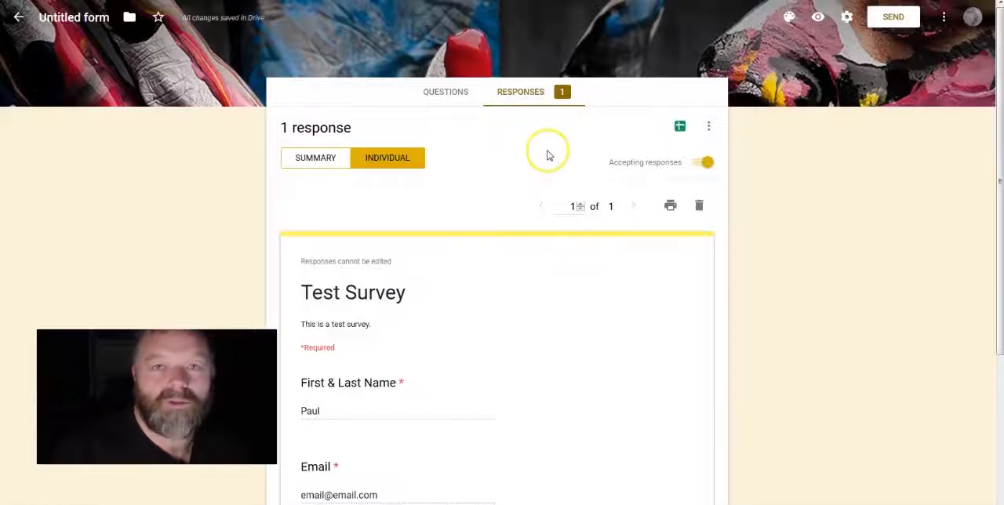
Step: Return to the survey's questions, view the open preview of the form, and come back to the editor
left_click(444, 94)
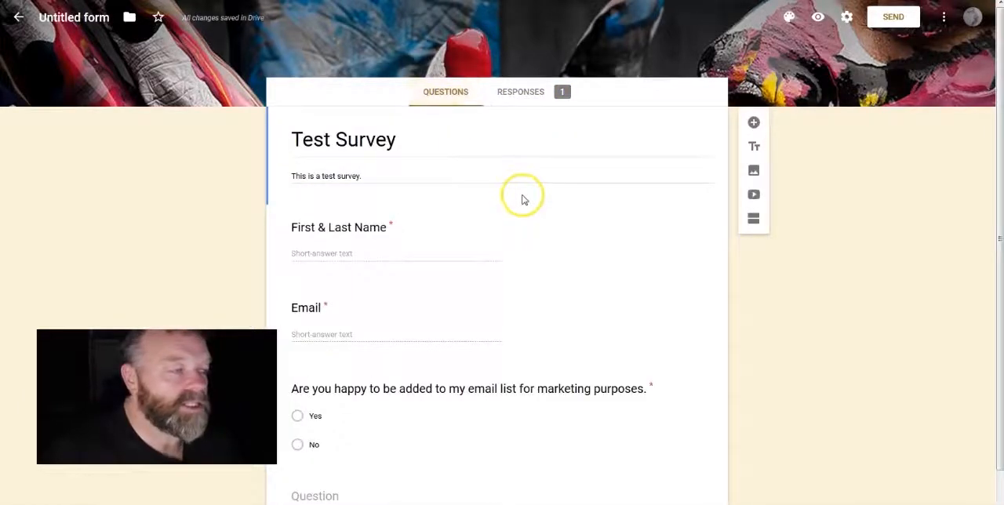
left_click(333, 0)
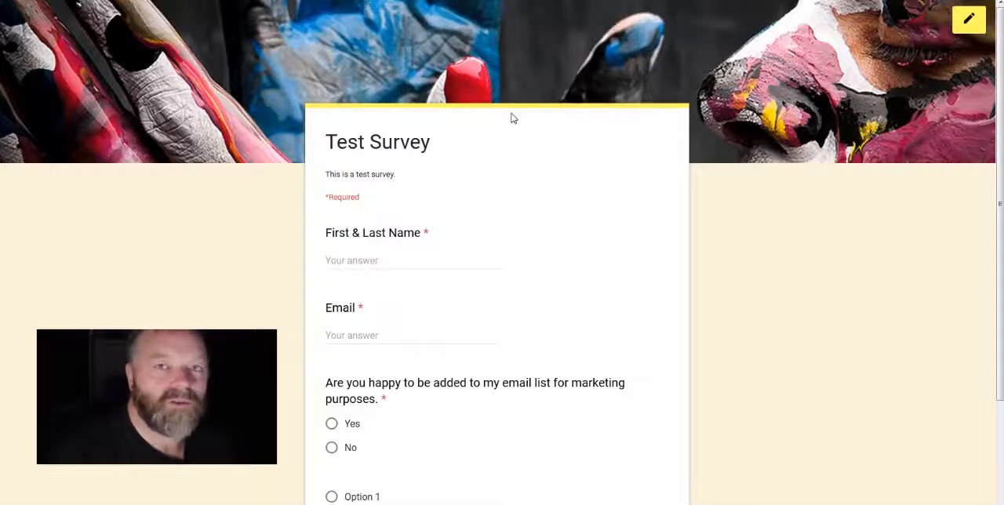
left_click(490, 25)
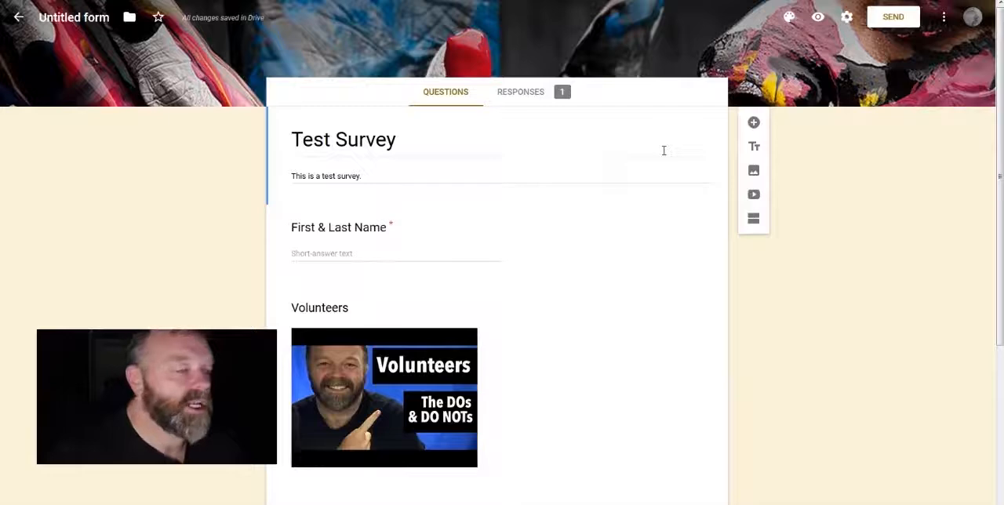
Step: Review the survey's email, embed and link sending options, shorten the link's URL, and close the dialog without sending
left_click(892, 17)
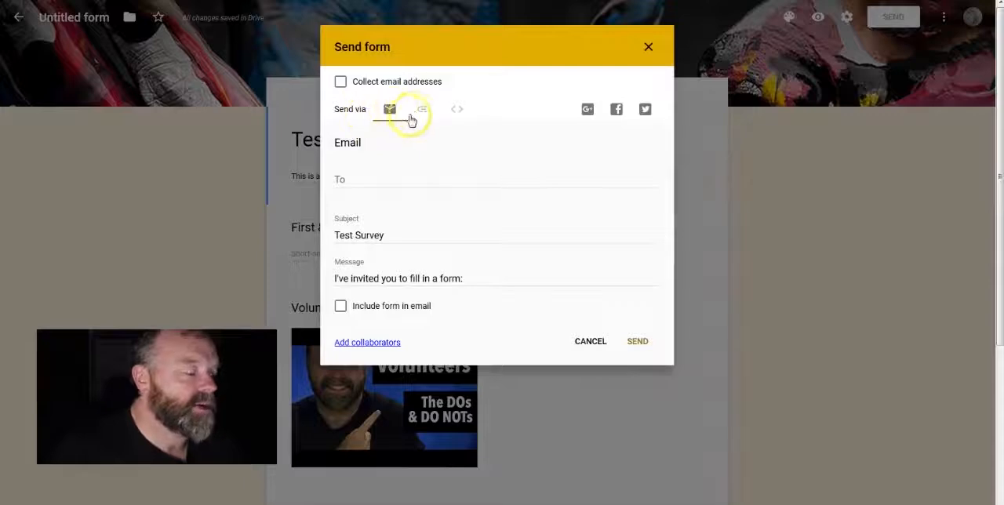
left_click(460, 111)
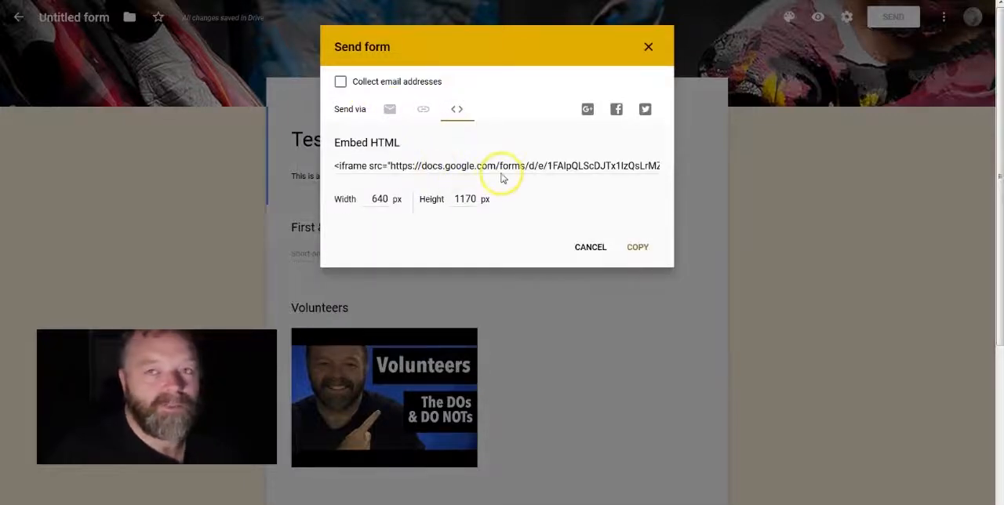
left_click(390, 109)
left_click(423, 112)
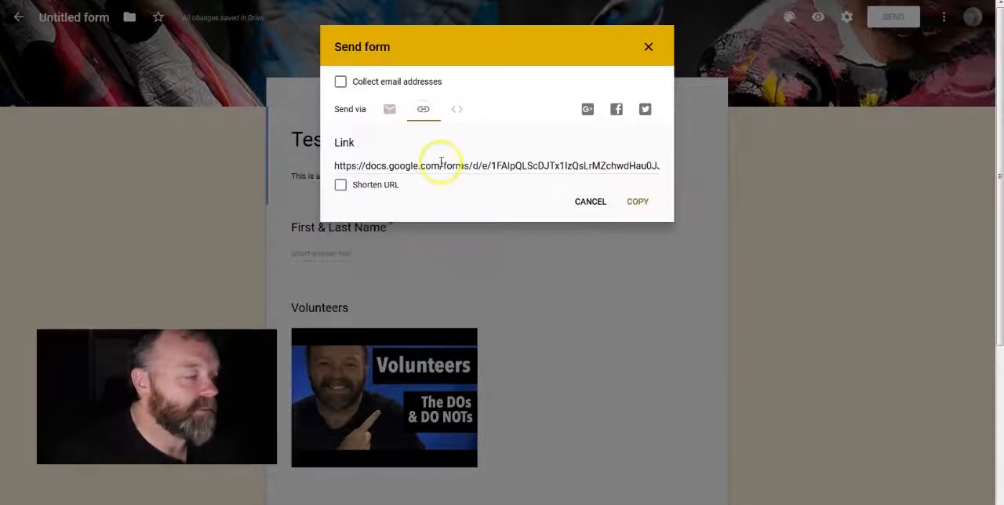
left_click(341, 185)
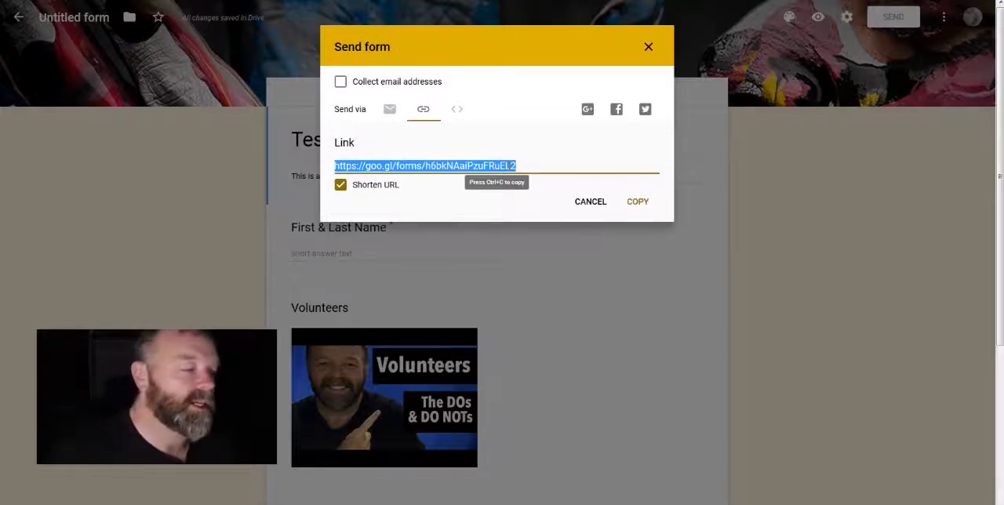
left_click(594, 204)
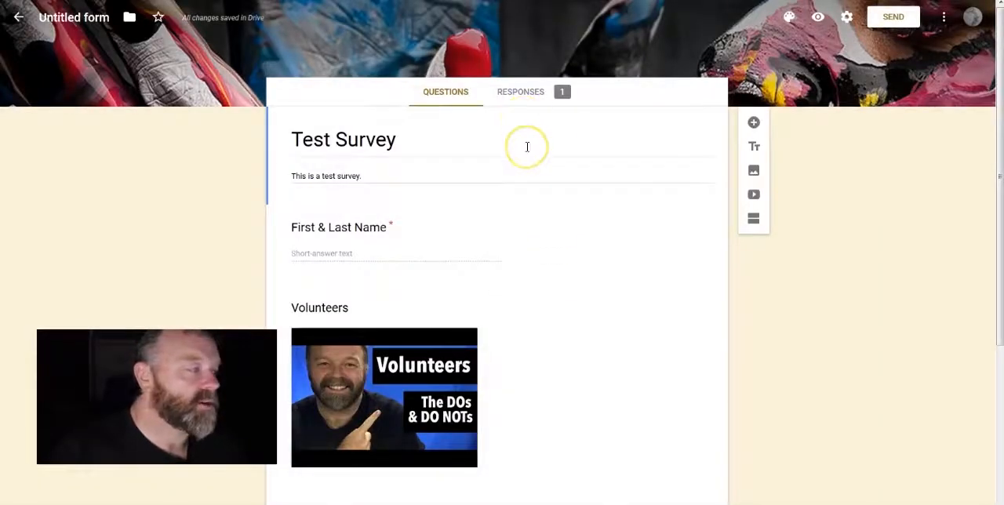
Step: Open the survey's responses, request a CSV download of them, and dismiss the file save dialog
left_click(521, 93)
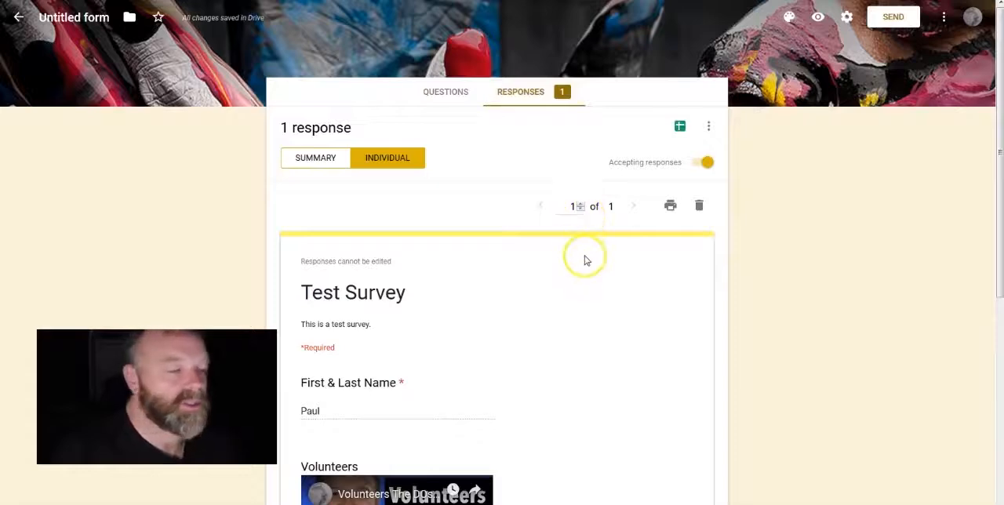
left_click(709, 126)
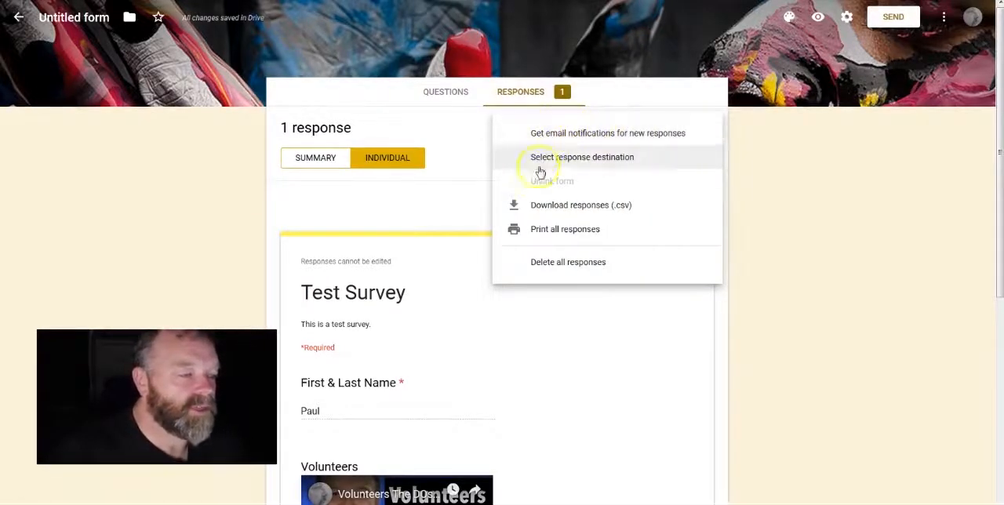
left_click(617, 211)
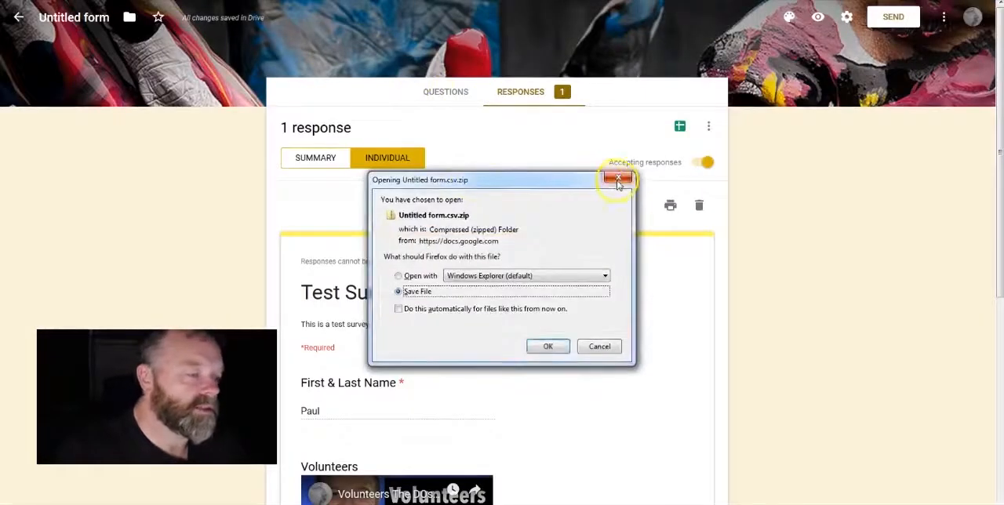
left_click(618, 178)
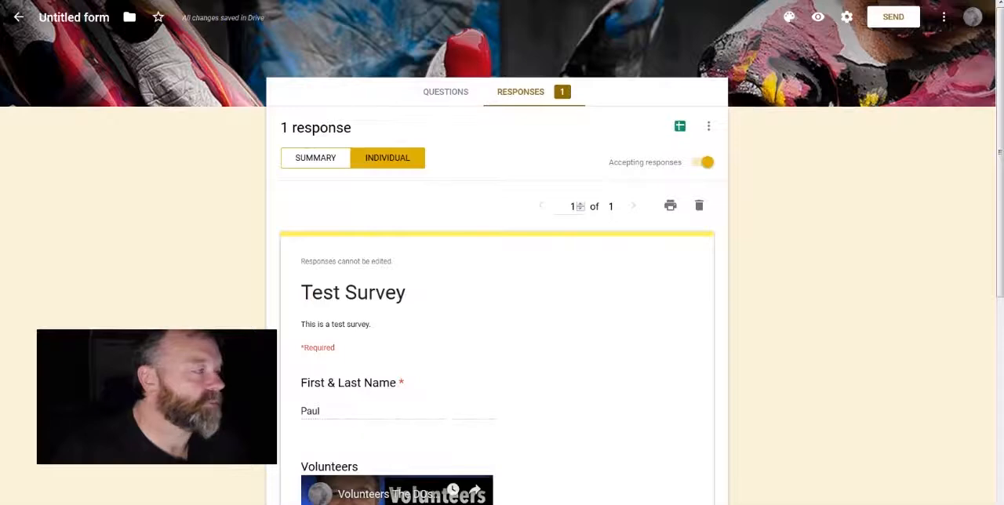
Step: Enable email notifications for new responses to the survey
left_click(709, 128)
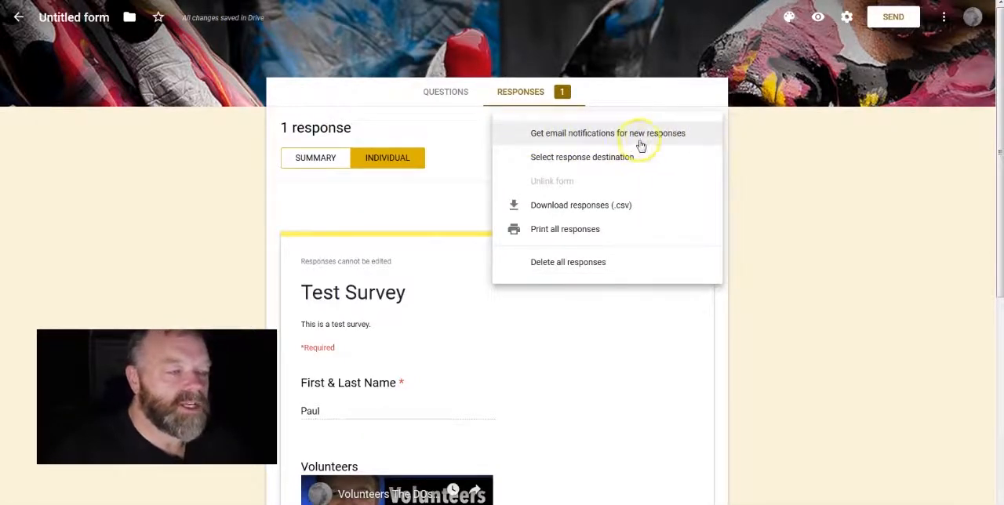
left_click(518, 137)
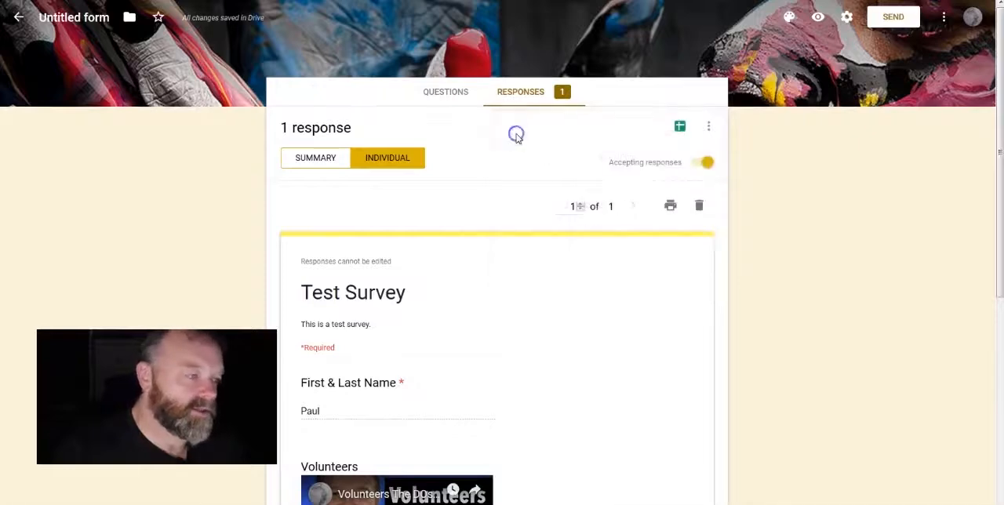
Step: Review the response destination choices without creating a spreadsheet, and look over the commands for downloading, printing and deleting all responses
left_click(708, 127)
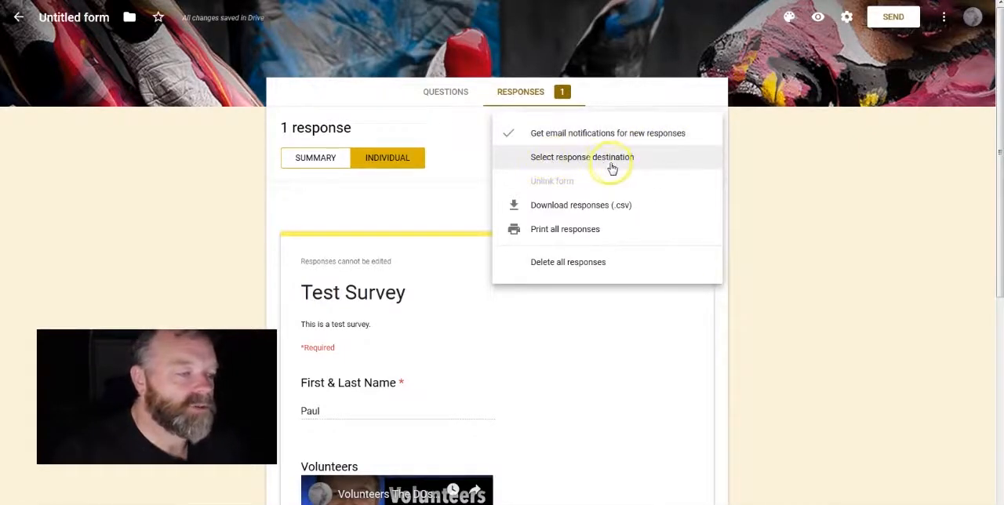
left_click(539, 160)
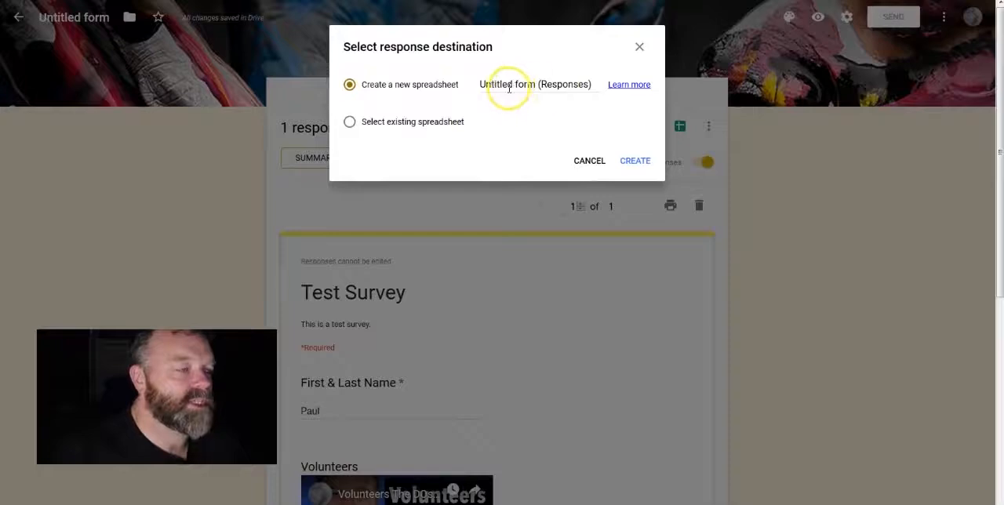
left_click(588, 161)
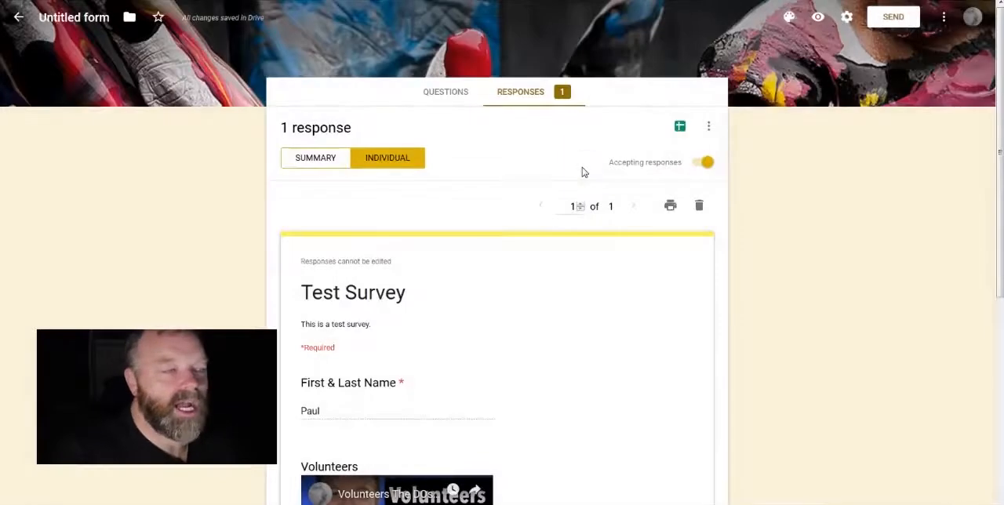
left_click(709, 127)
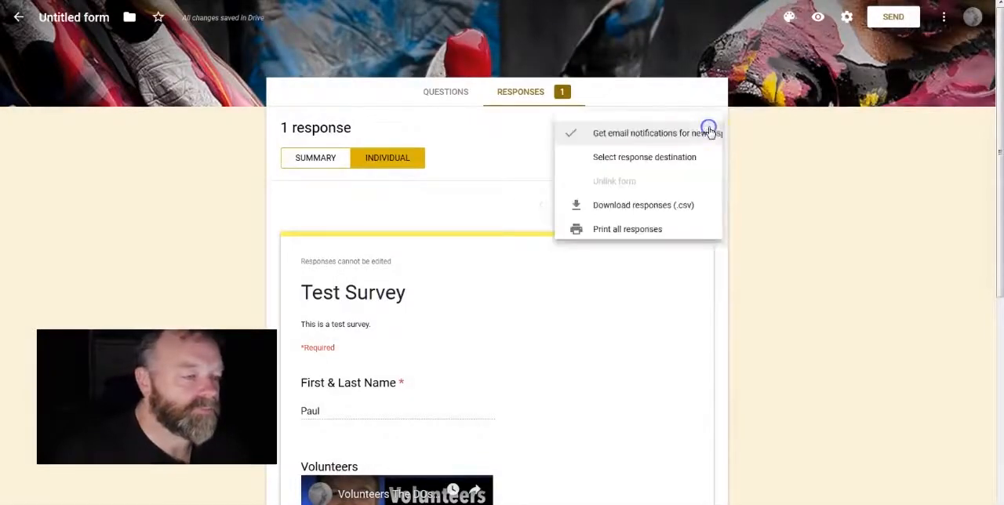
left_click(562, 230)
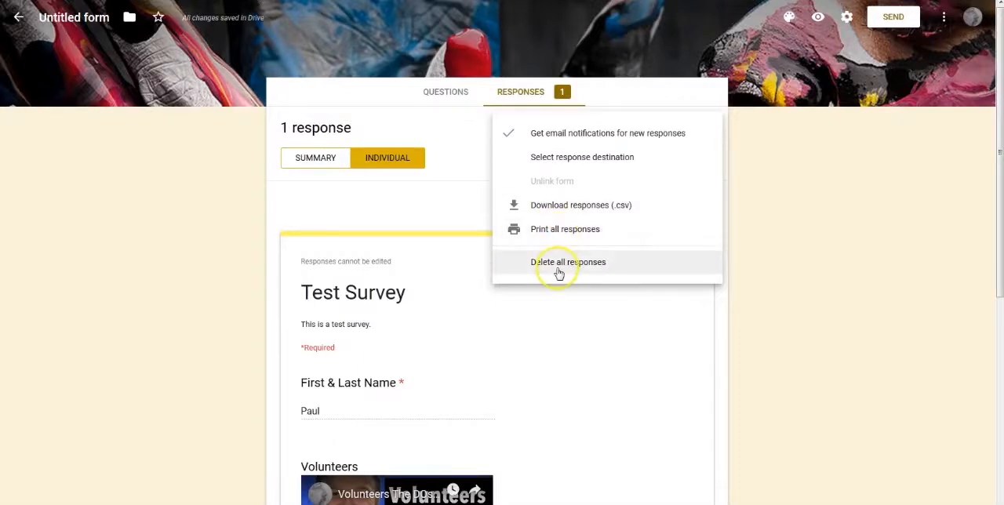
left_click(476, 163)
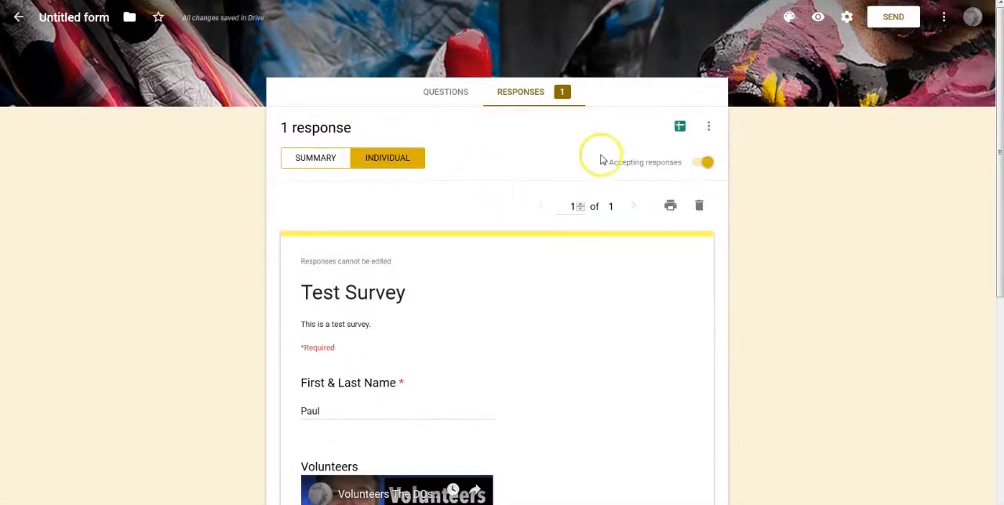
Step: Start linking the survey's responses to a spreadsheet
left_click(680, 125)
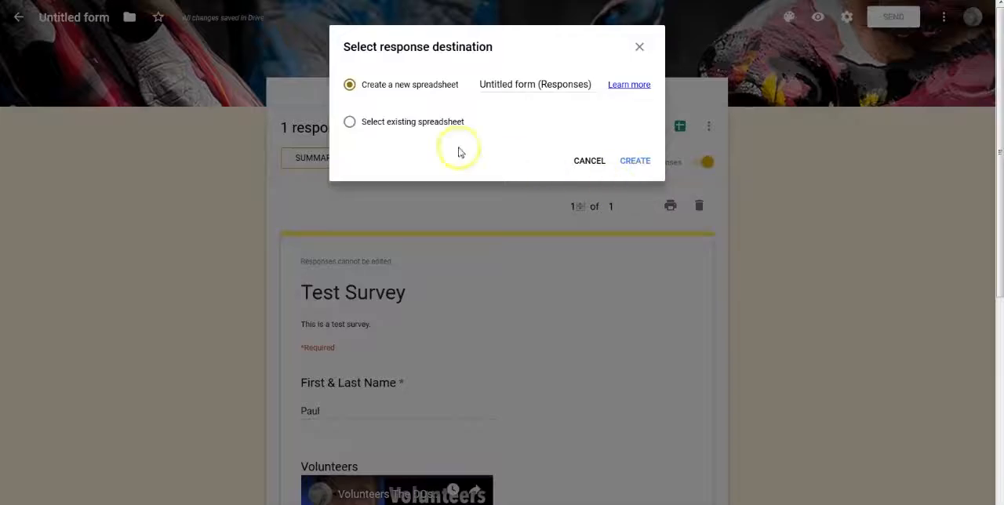